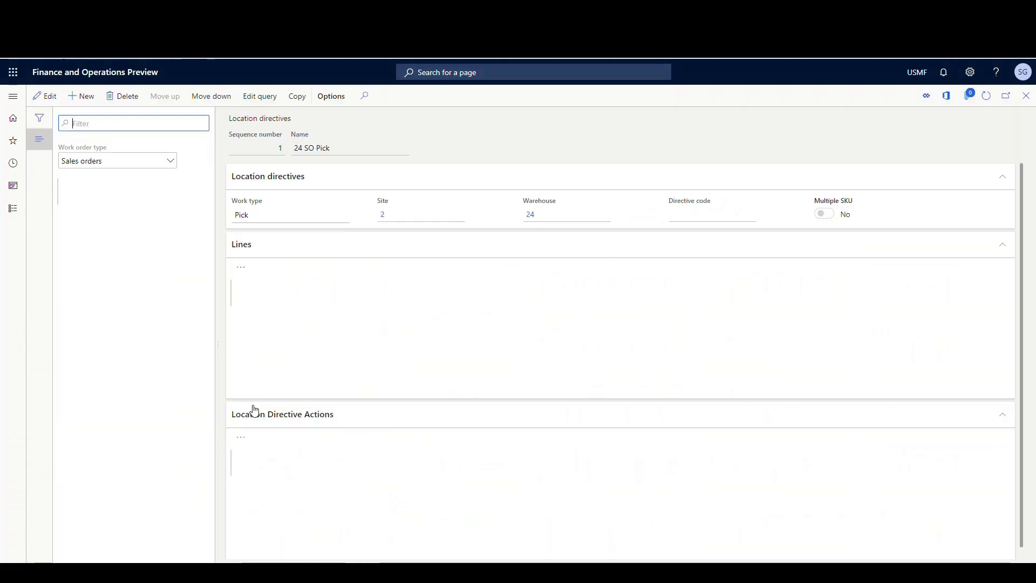
# Display the location directives for the Transfer issue work order type and examine the 24 TO Pick directive.
pyautogui.click(172, 162)
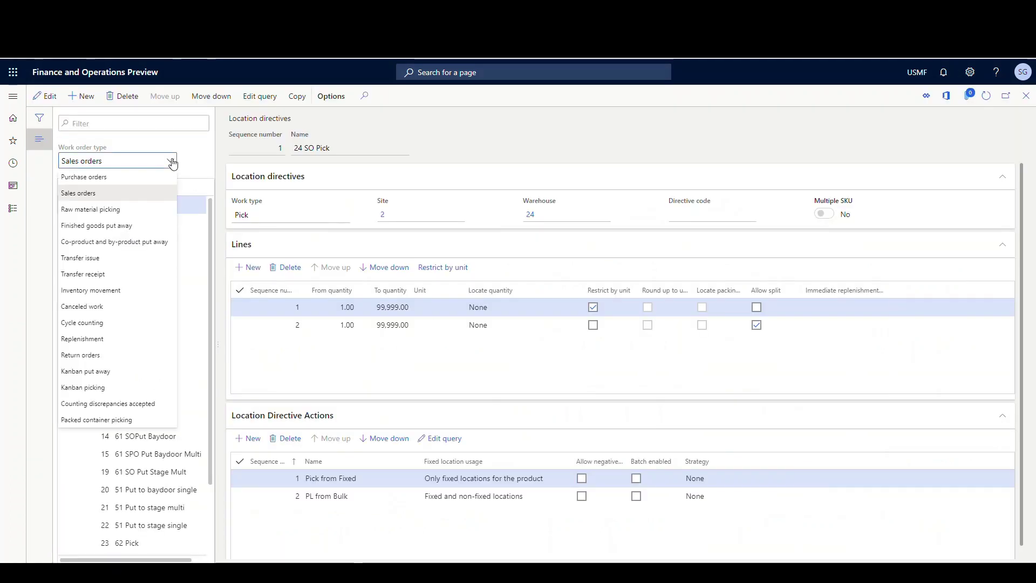
pyautogui.click(117, 261)
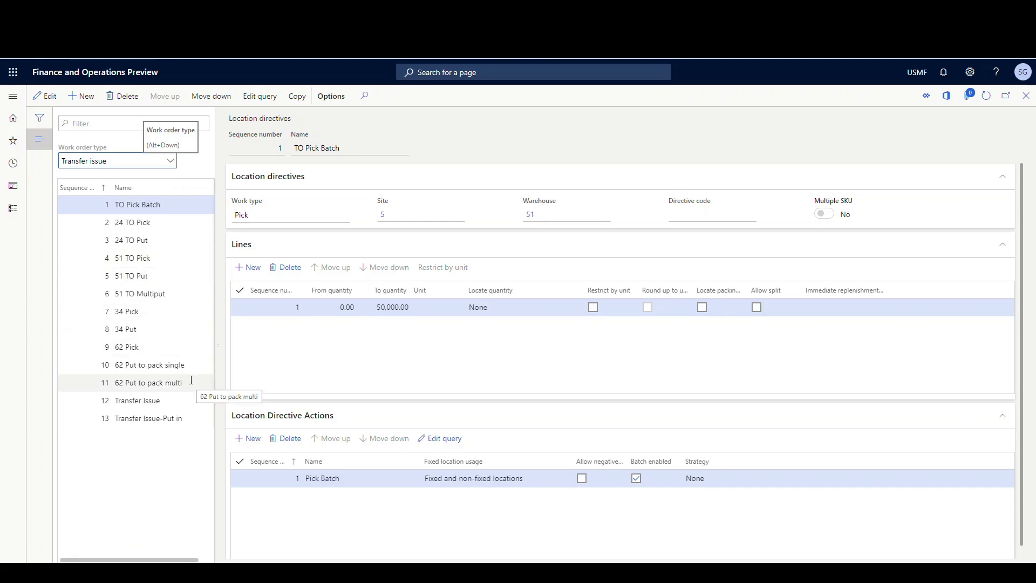
pyautogui.hscroll(1, 167, 230)
pyautogui.click(161, 240)
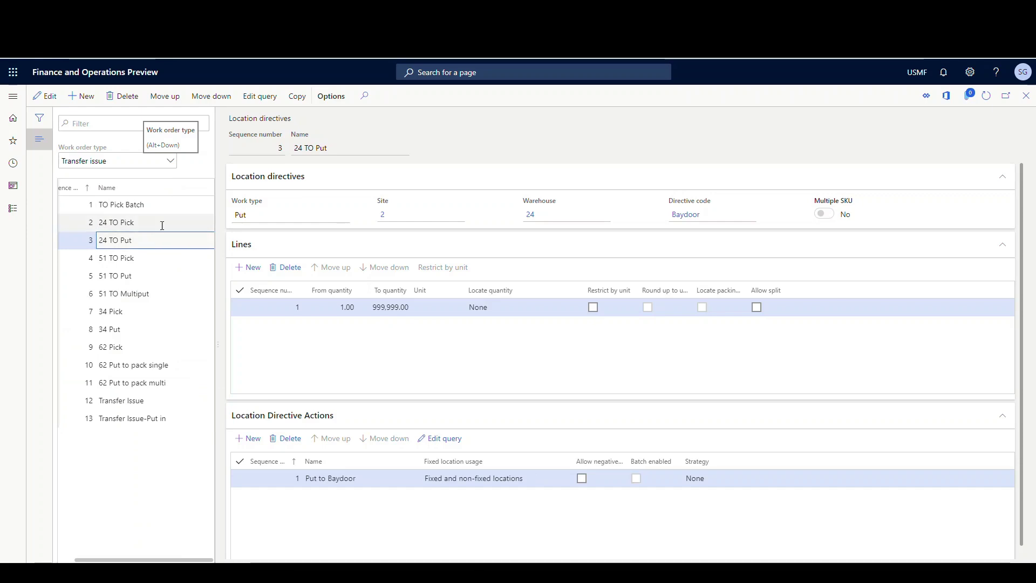
pyautogui.click(162, 223)
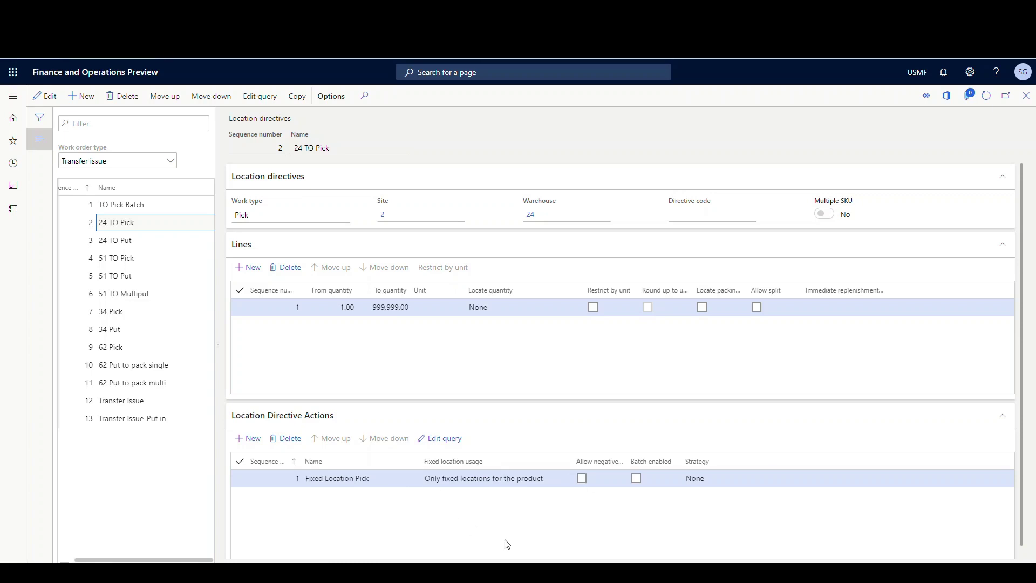
# Examine the 24 TO Put directive and the query ranges of its Put to Baydoor action, leaving the query unchanged.
pyautogui.click(132, 244)
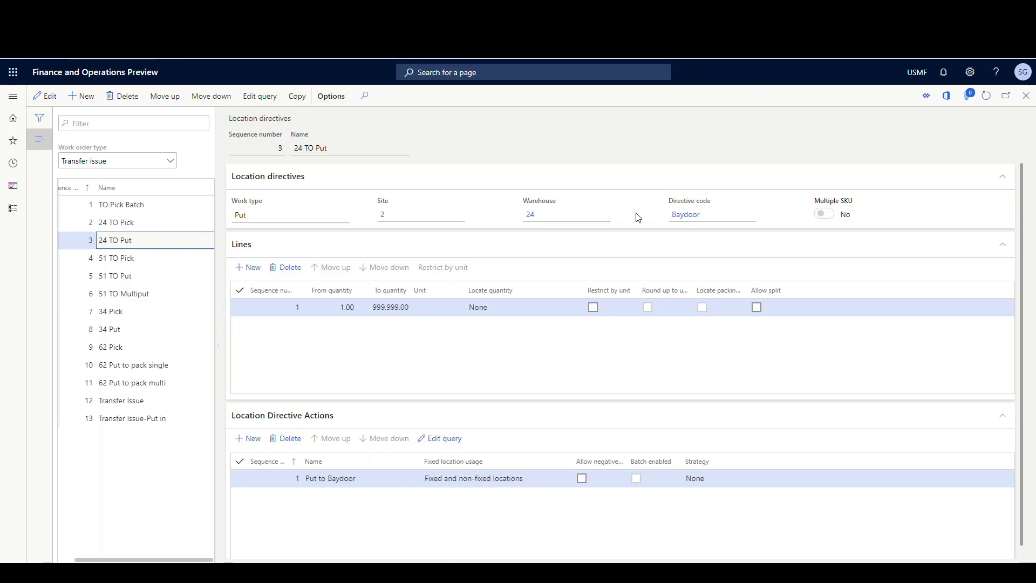
pyautogui.moveTo(743, 224)
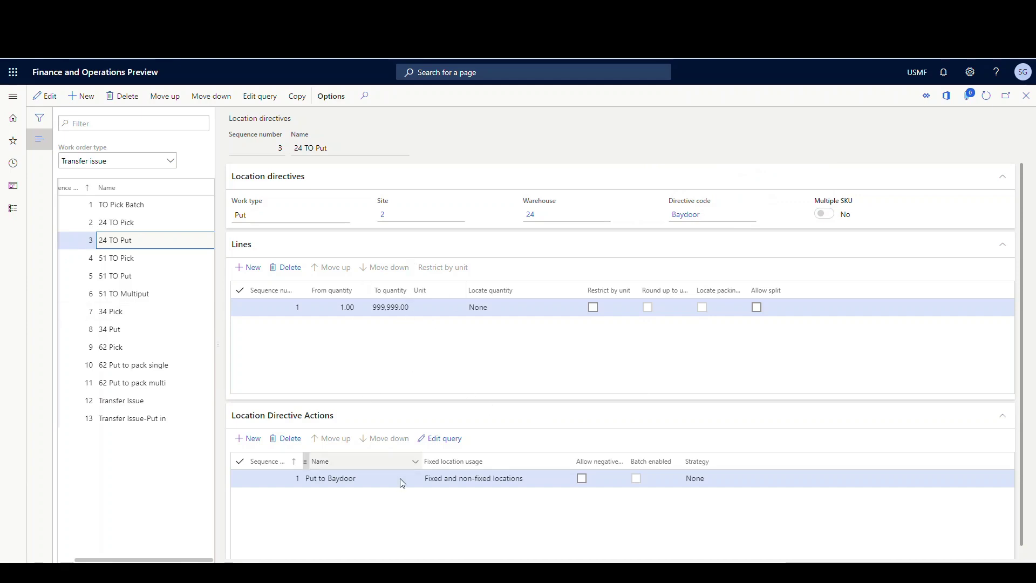
pyautogui.click(452, 439)
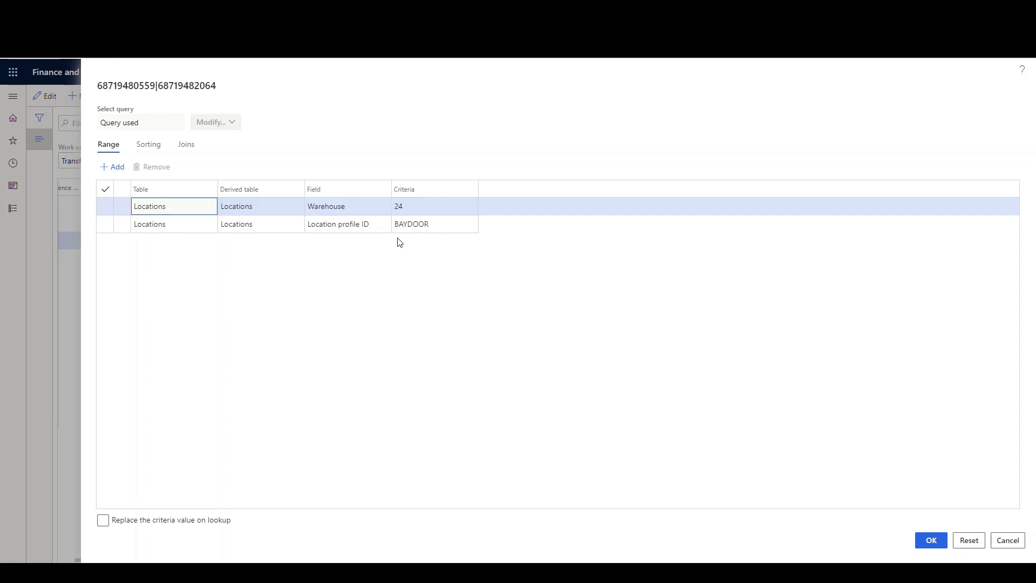
pyautogui.click(1008, 541)
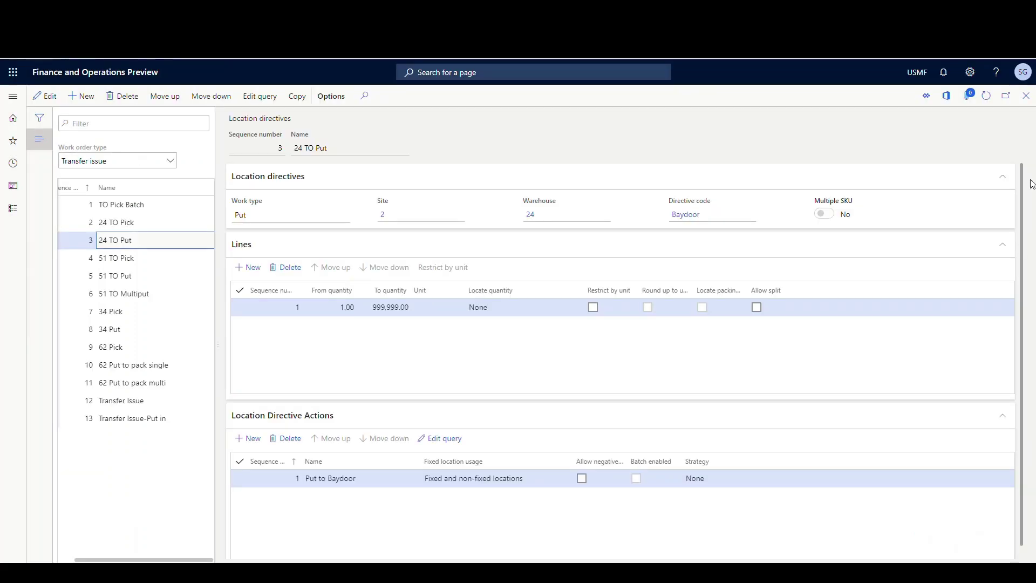
# Open the warehouse work templates for the Transfer issue work order type and select the 24 Transfer template.
pyautogui.click(12, 117)
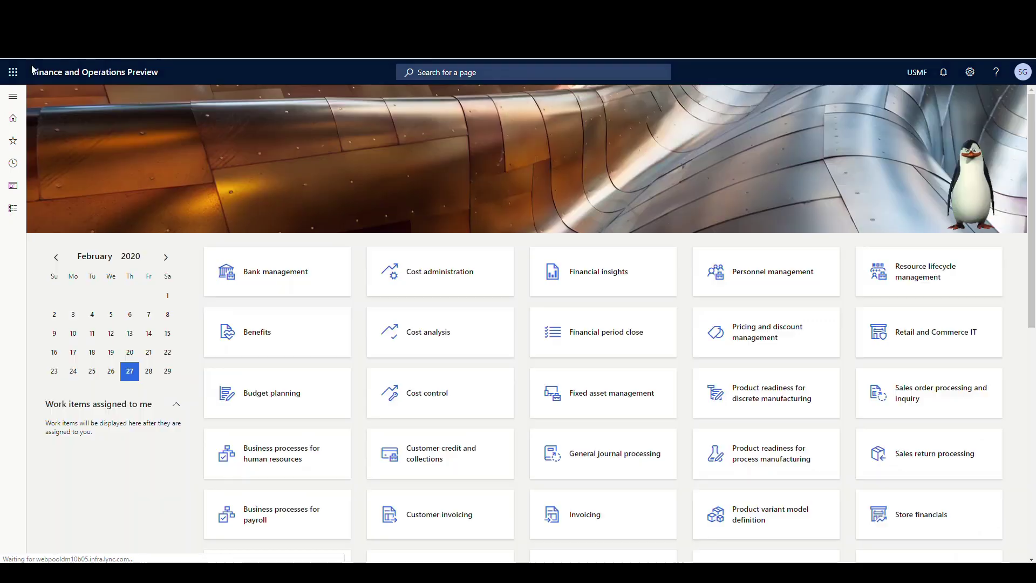
pyautogui.click(14, 97)
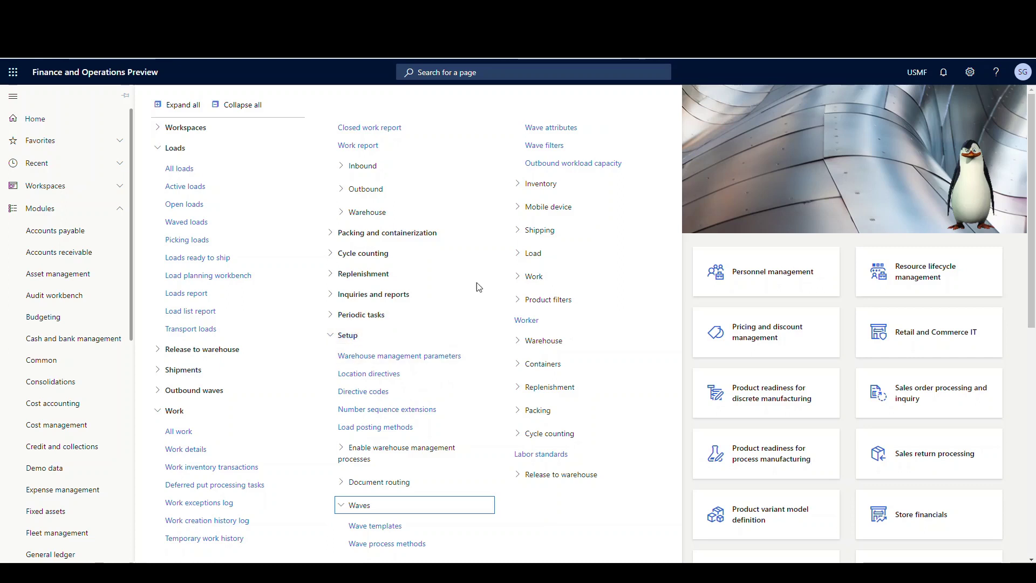
pyautogui.click(564, 274)
pyautogui.click(558, 296)
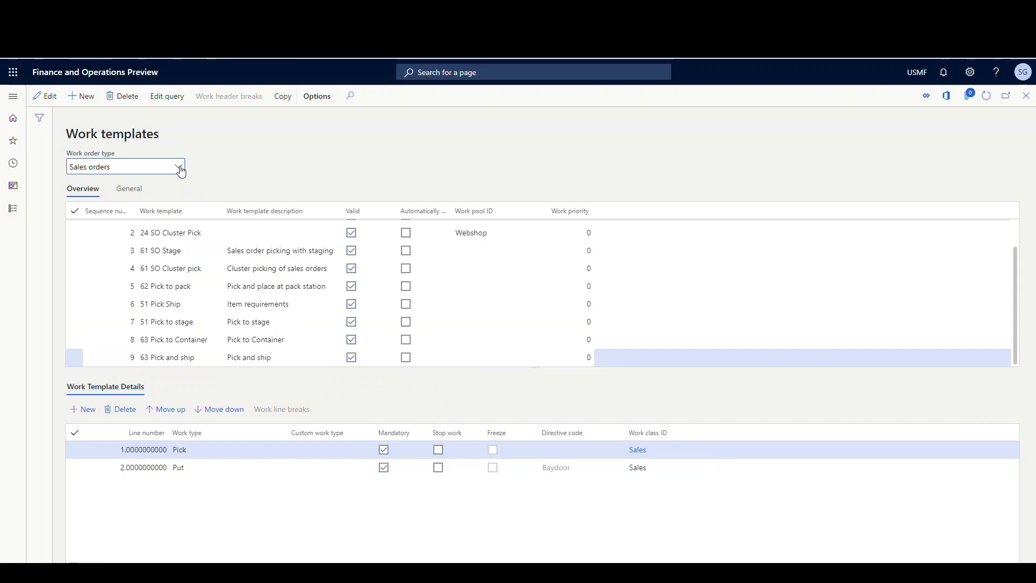
pyautogui.click(182, 168)
pyautogui.click(134, 266)
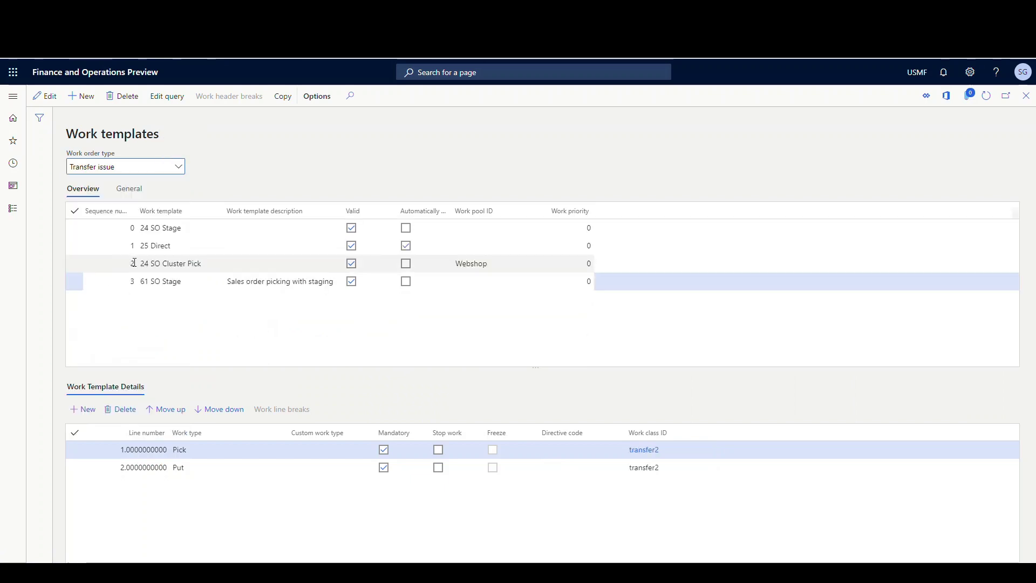
pyautogui.click(173, 268)
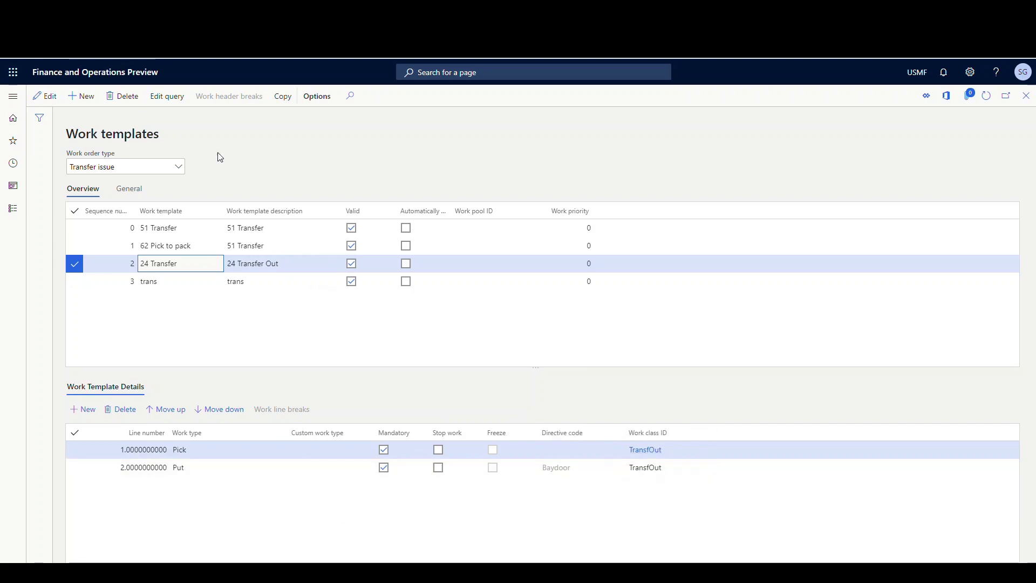
# Add a Warehouse range with criteria 24 to the 24 Transfer template's query, accept the grouping reset and close the work templates.
pyautogui.click(168, 101)
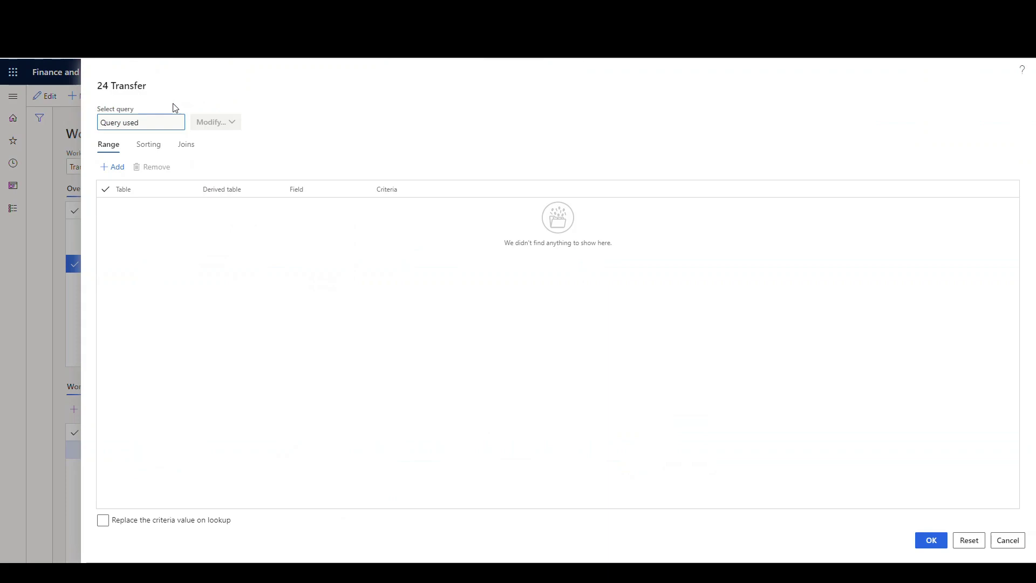
pyautogui.click(106, 167)
pyautogui.click(348, 212)
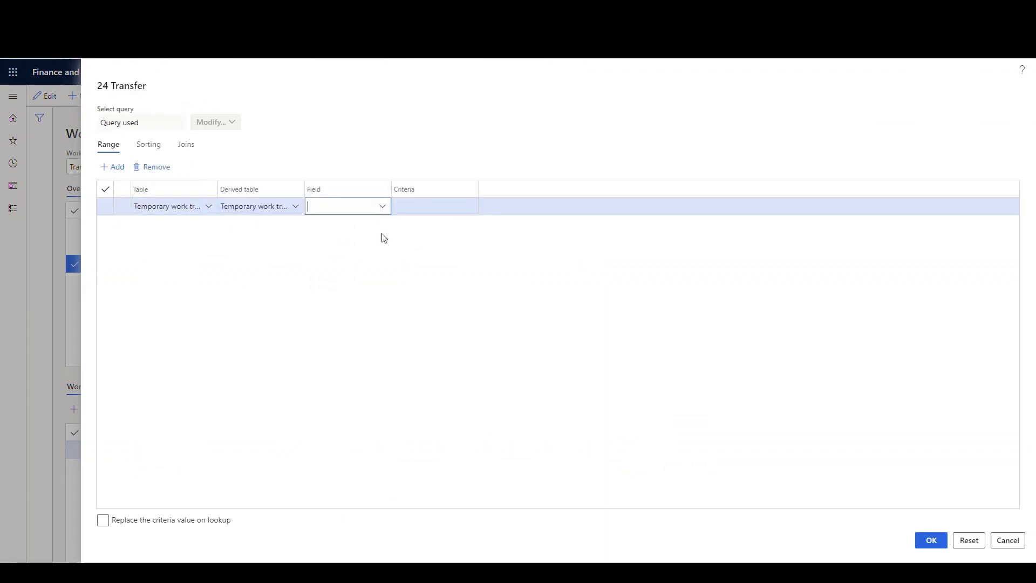
pyautogui.click(383, 207)
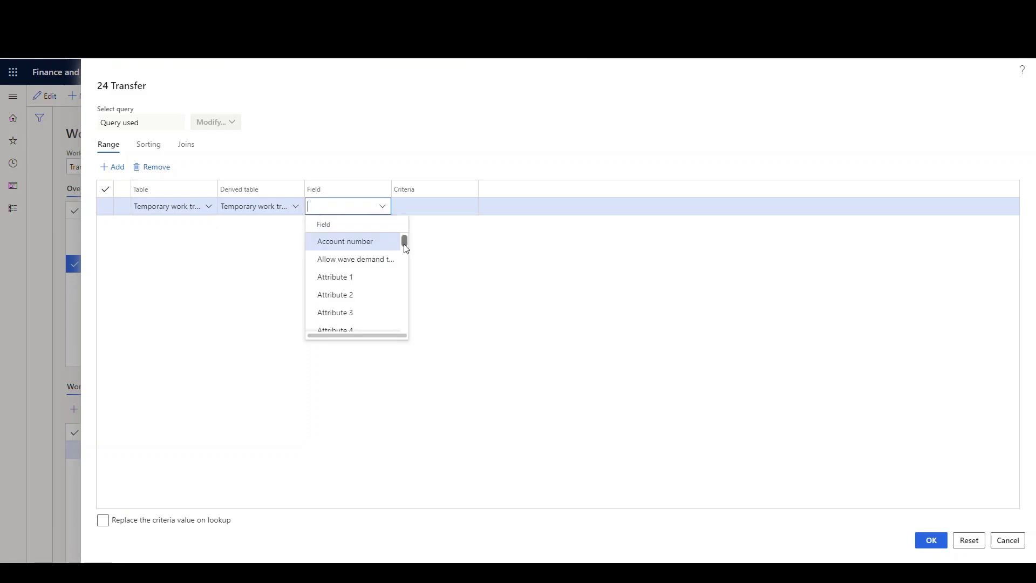
pyautogui.write('w')
pyautogui.click(348, 239)
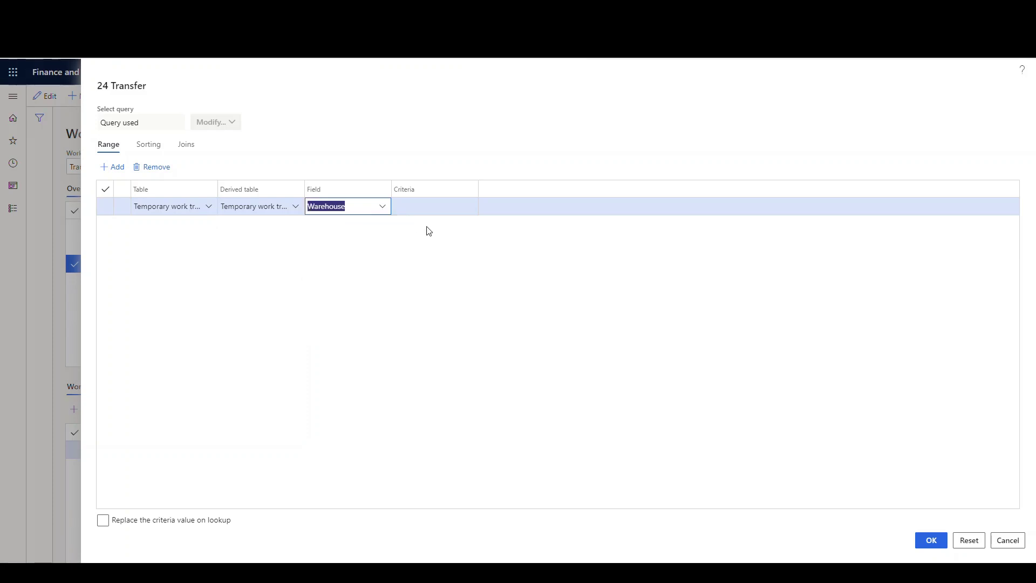
pyautogui.click(448, 208)
pyautogui.write('24')
pyautogui.click(931, 540)
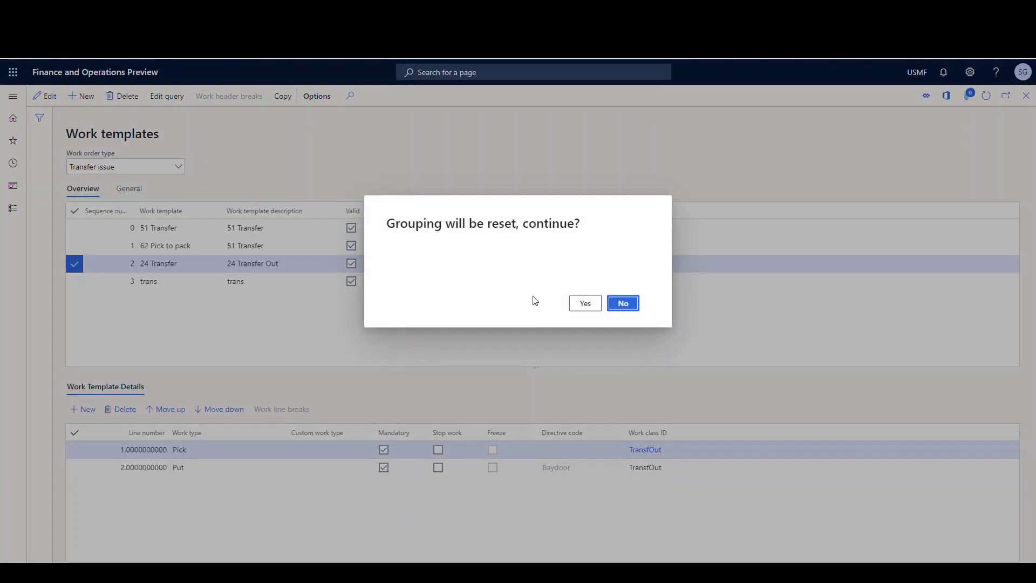
pyautogui.click(583, 304)
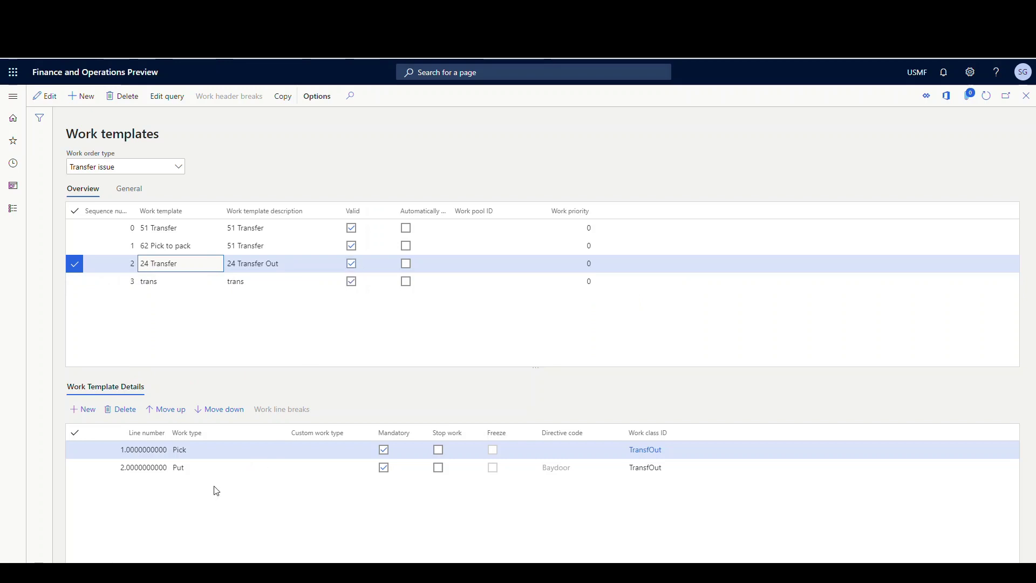
pyautogui.click(1028, 99)
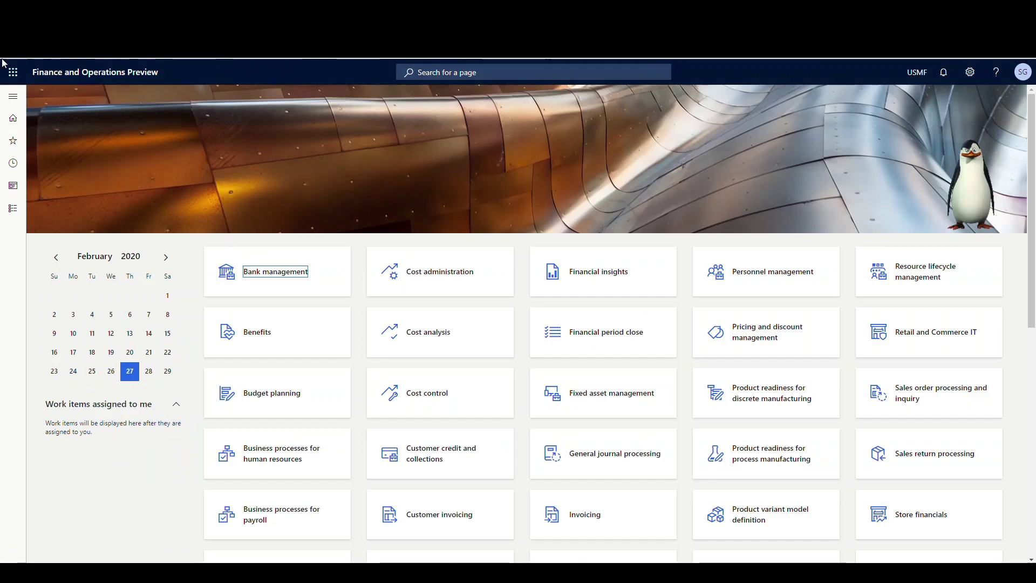
# Open the outbound transfer orders list in the Inventory management module.
pyautogui.click(13, 96)
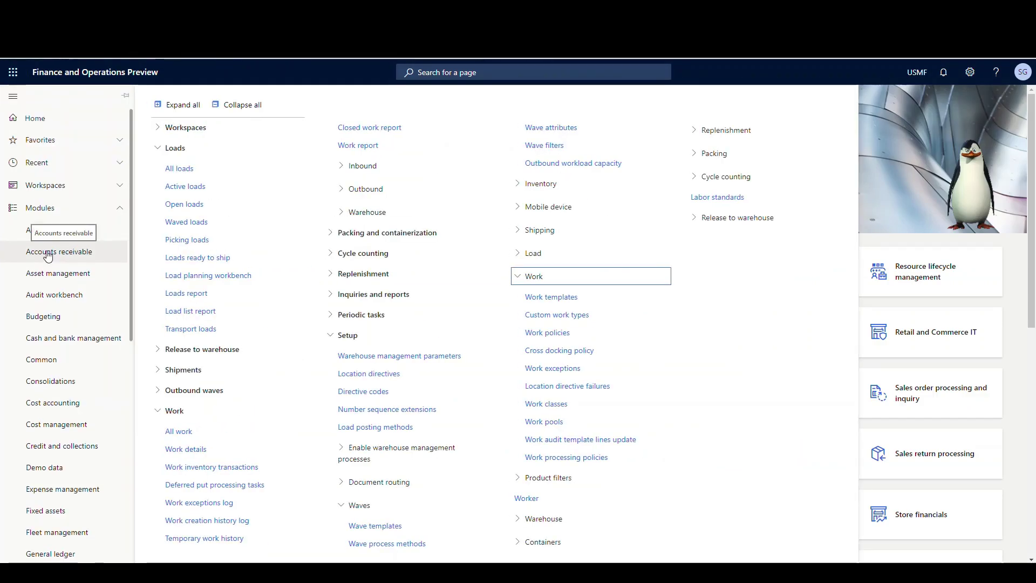
pyautogui.scroll(-5, 48, 255)
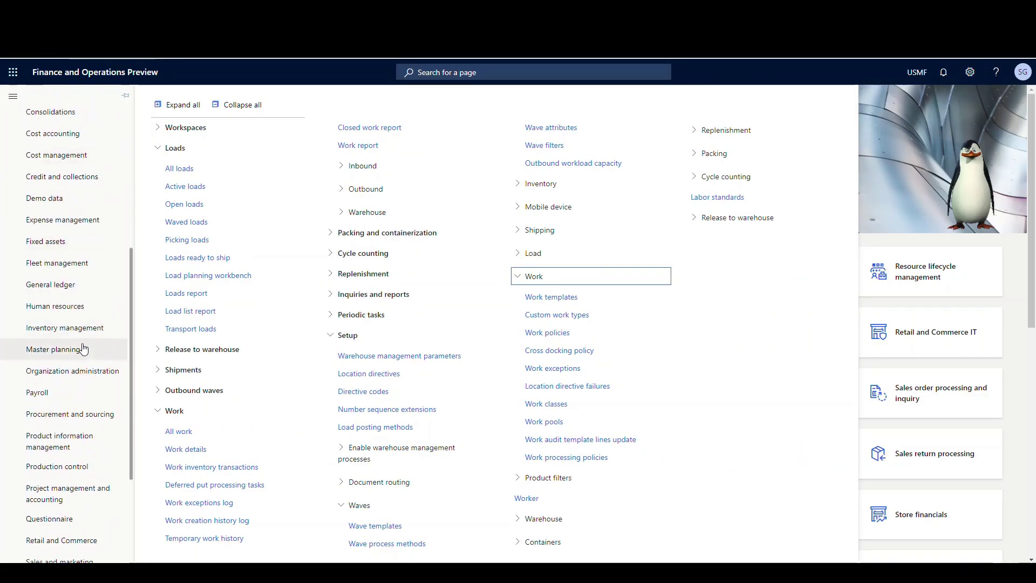
pyautogui.click(70, 328)
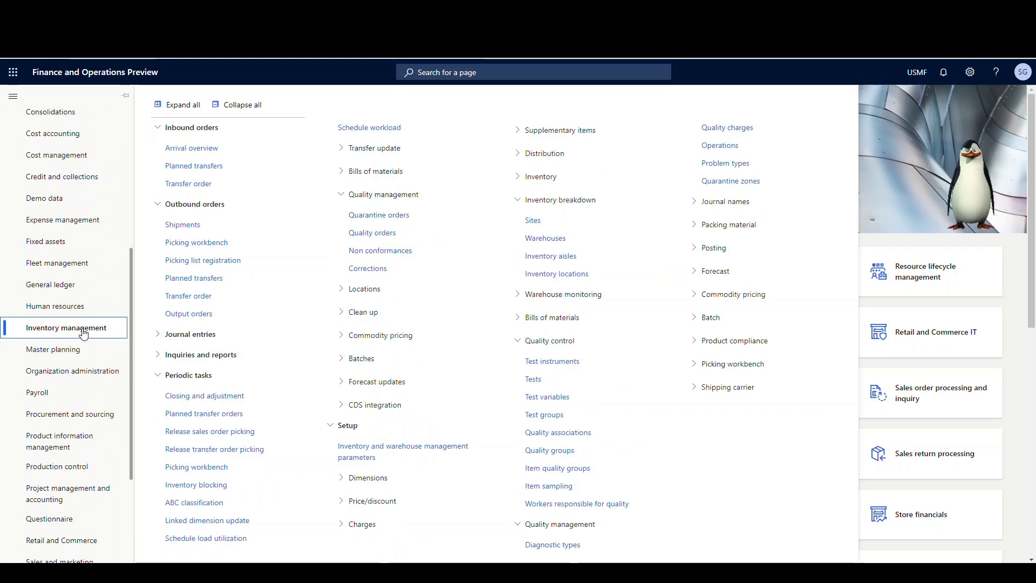
pyautogui.click(207, 295)
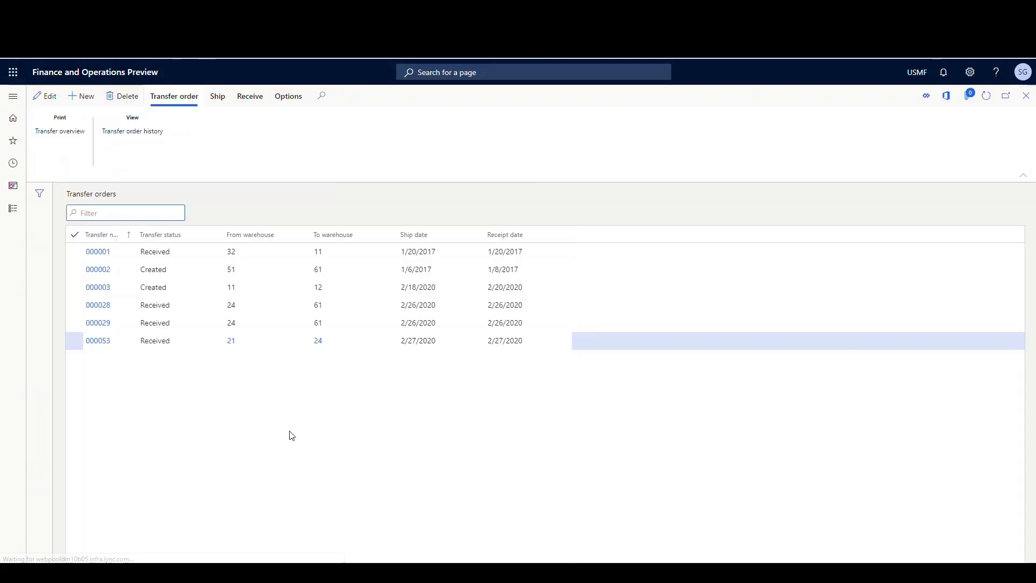
# Create a transfer order from warehouse 24 to warehouse 21.
pyautogui.click(87, 101)
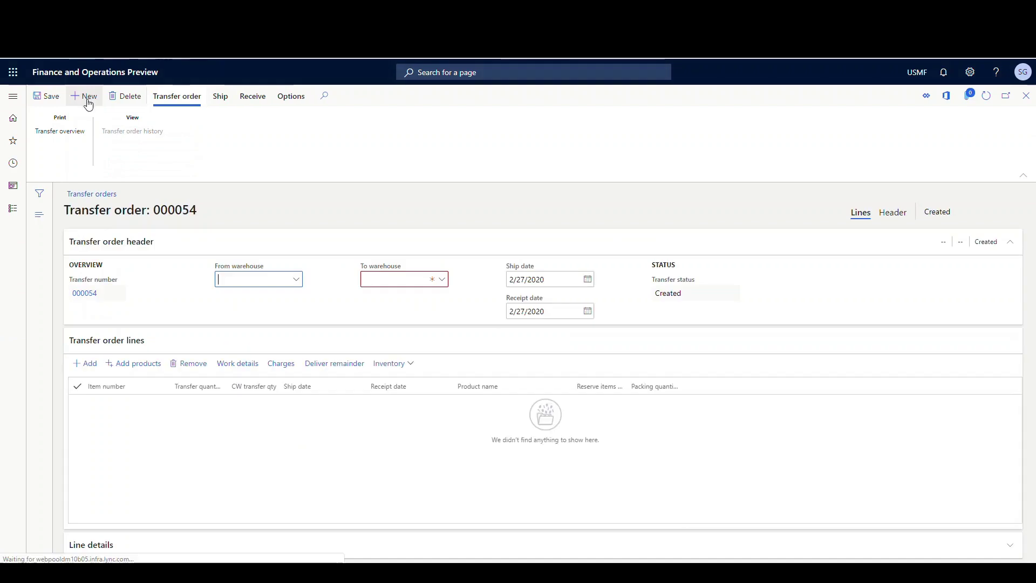
pyautogui.write('2')
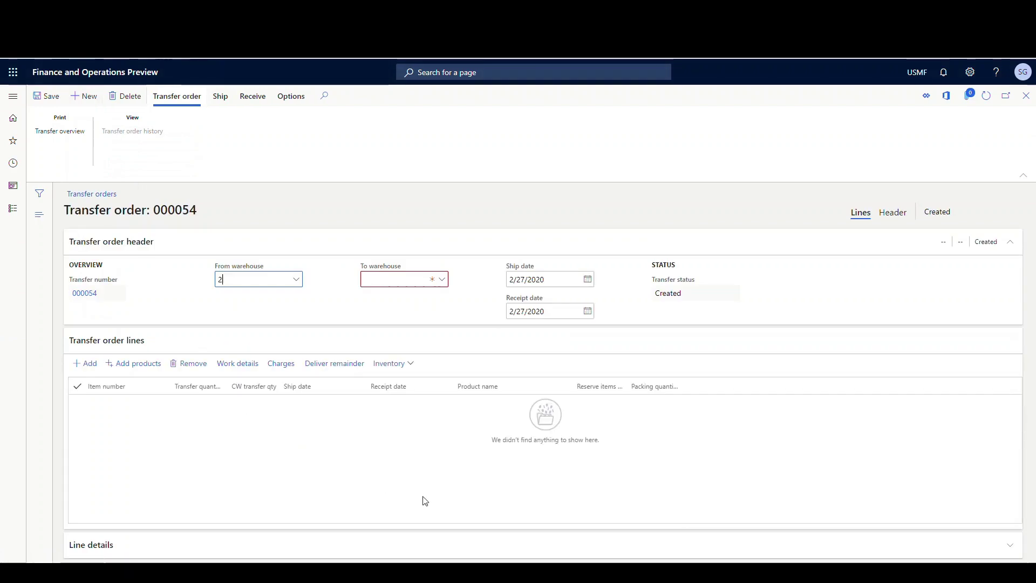
pyautogui.write('4')
pyautogui.press('Tab')
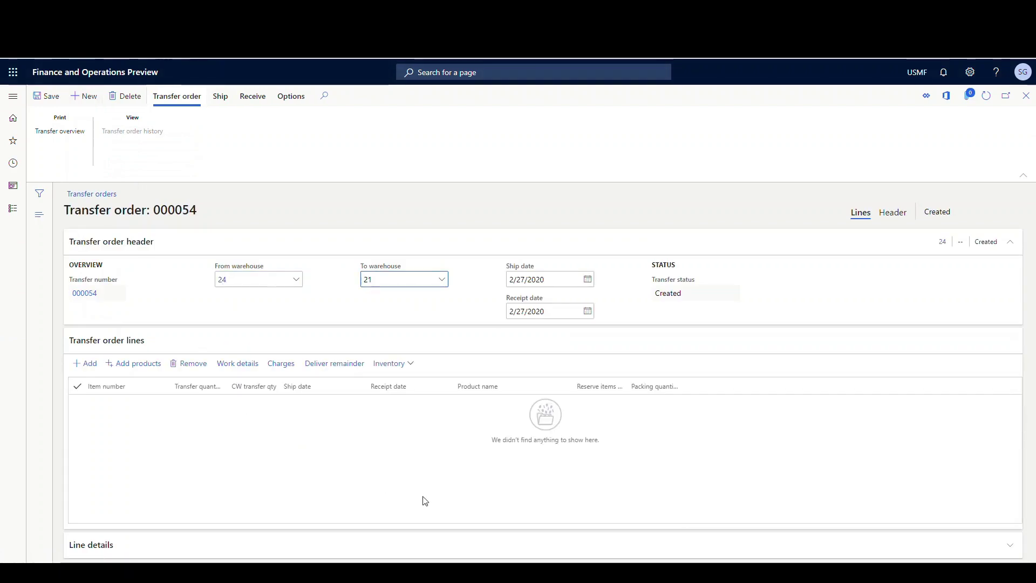
pyautogui.press('Tab')
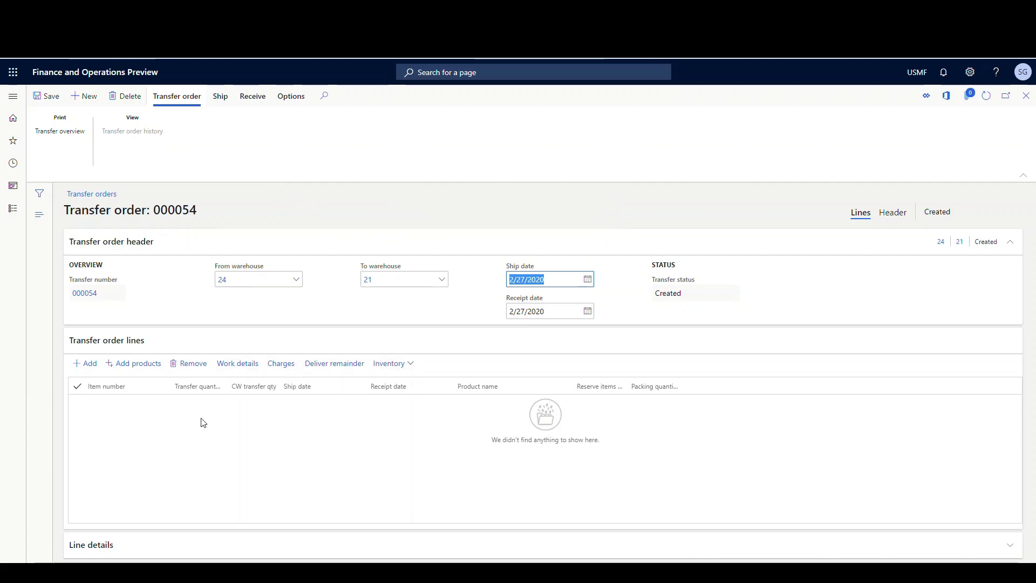
# Add a transfer order line for item A0001.
pyautogui.click(85, 365)
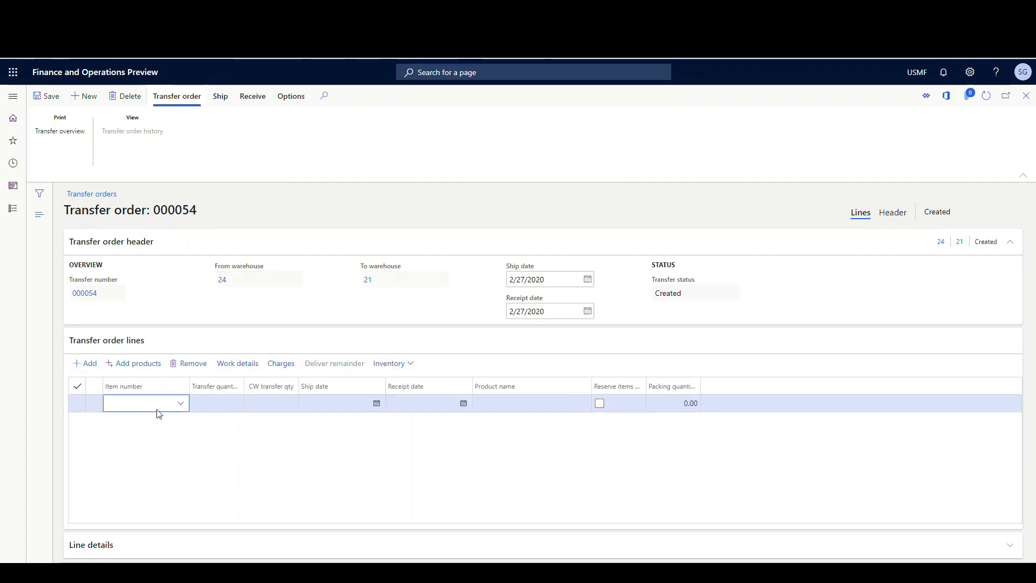
pyautogui.write('a0001')
pyautogui.press('Tab')
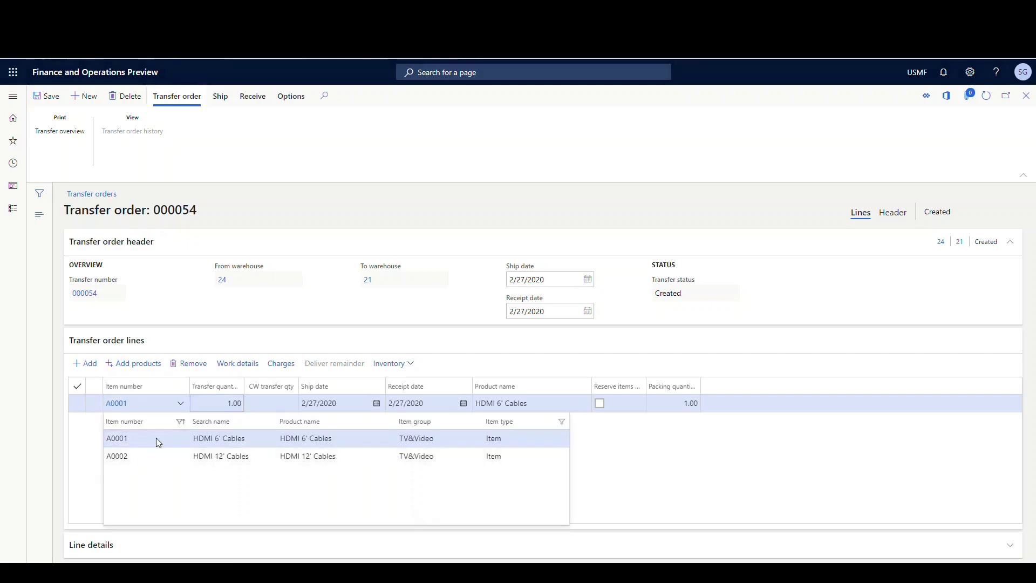
pyautogui.click(157, 440)
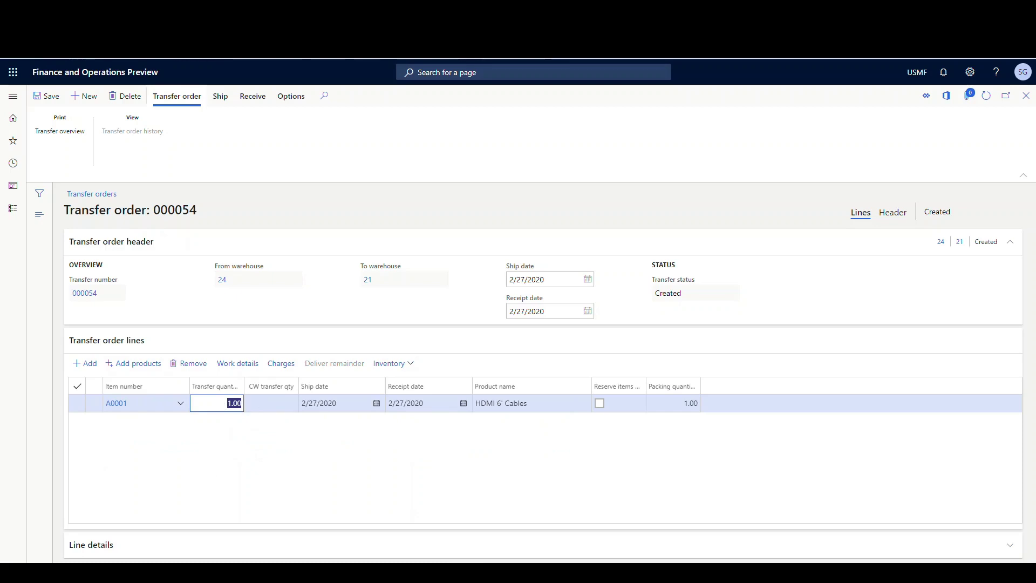
# Reserve the lot for the A0001 transfer order line and return to the order.
pyautogui.click(419, 366)
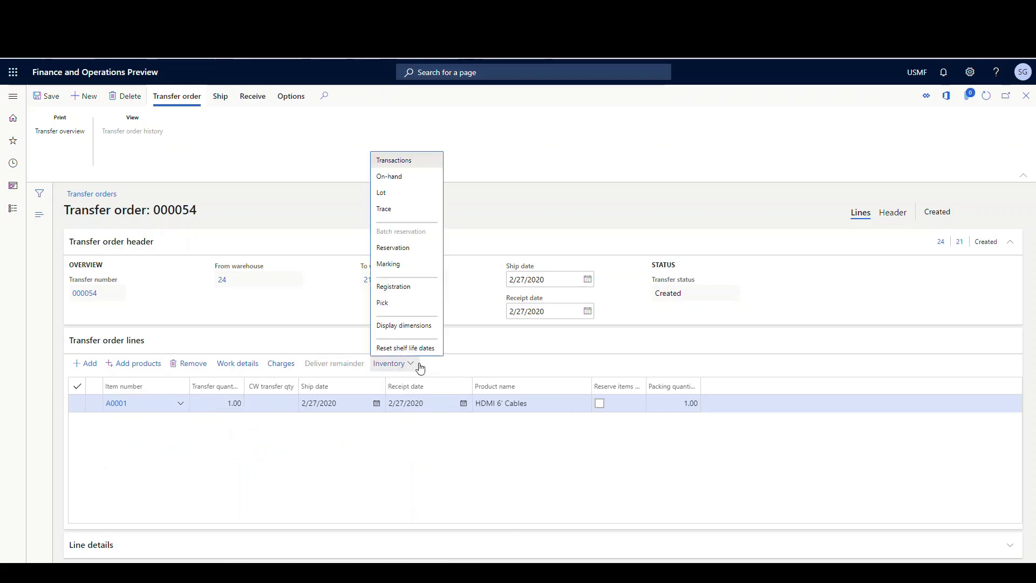
pyautogui.click(416, 248)
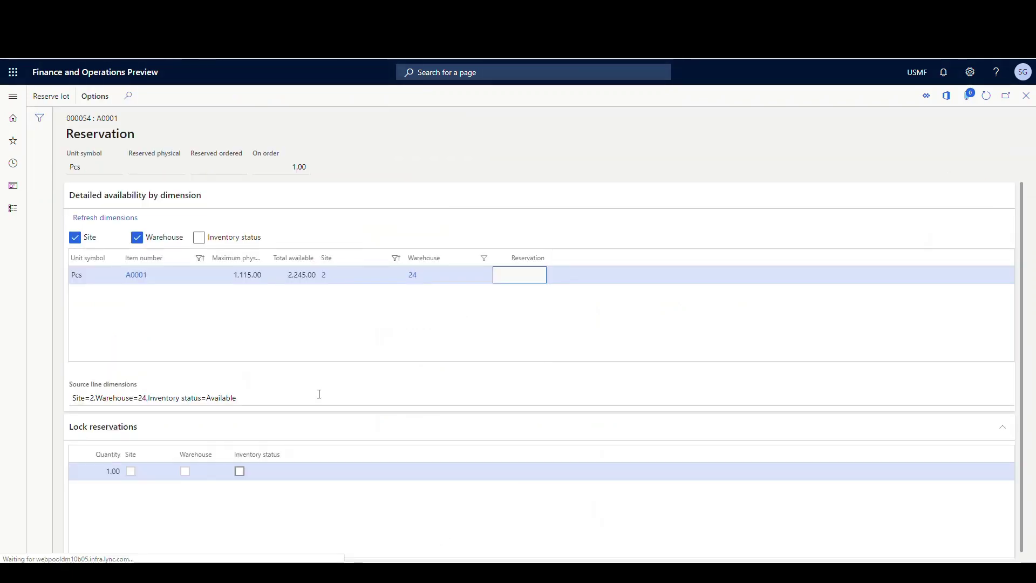
pyautogui.click(39, 101)
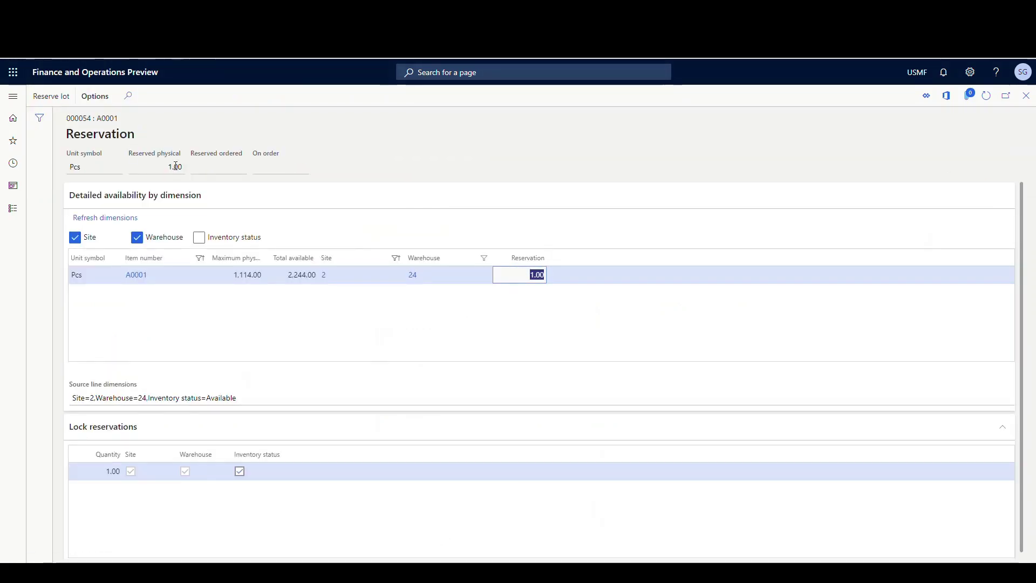
pyautogui.click(1026, 97)
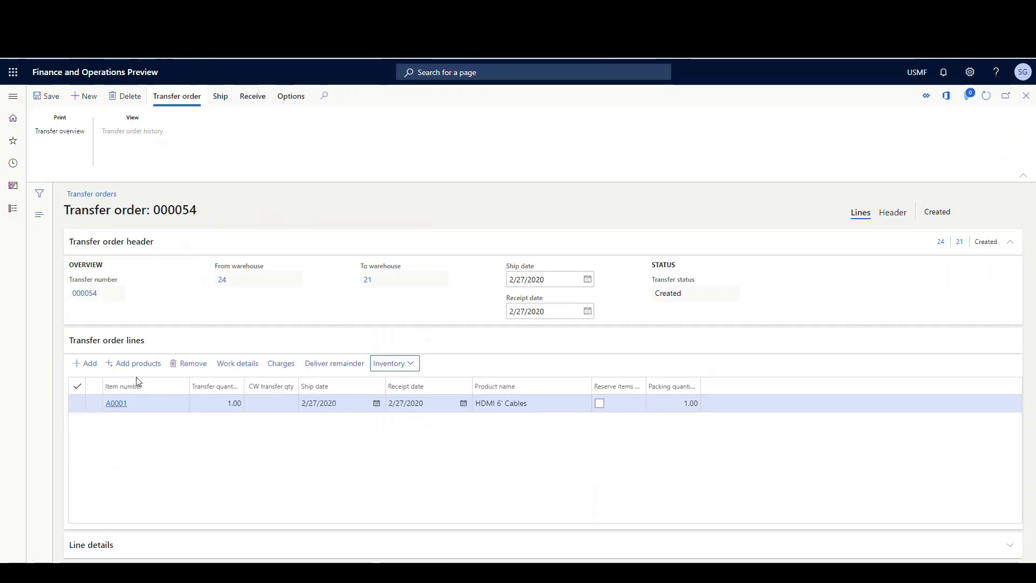
# Release the transfer order to the warehouse and open the work details of the A0001 line.
pyautogui.click(217, 101)
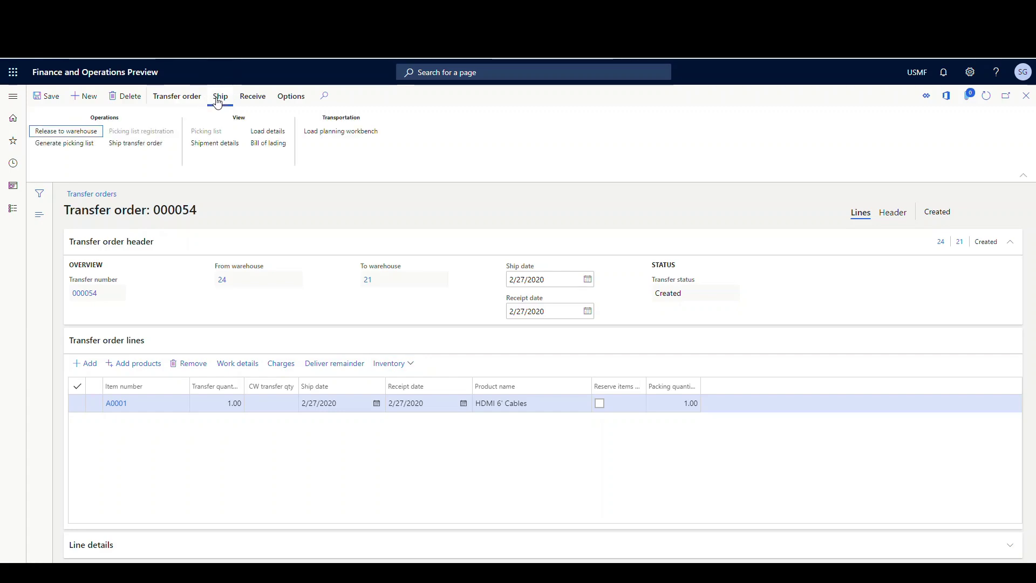
pyautogui.click(66, 133)
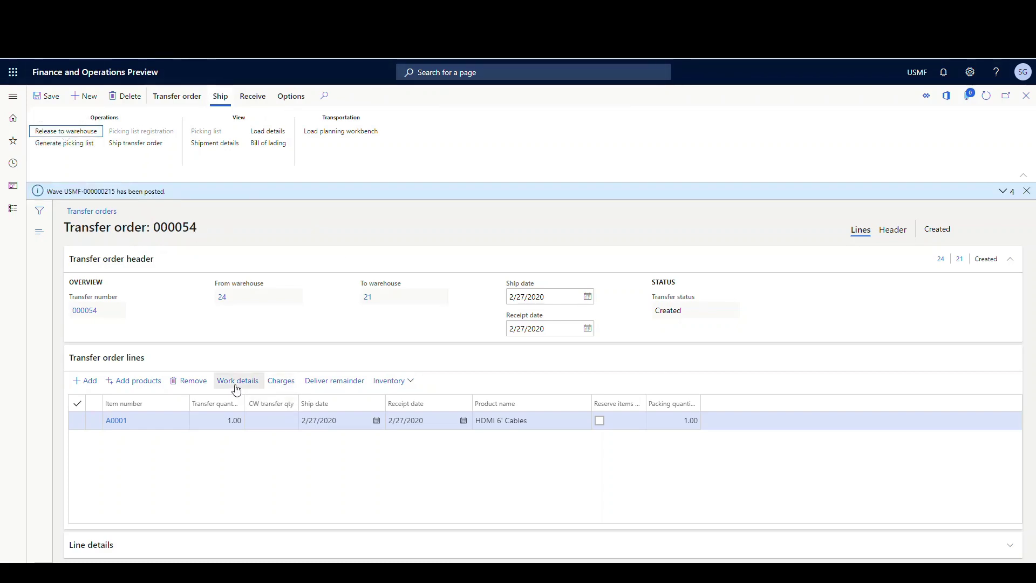
pyautogui.click(236, 381)
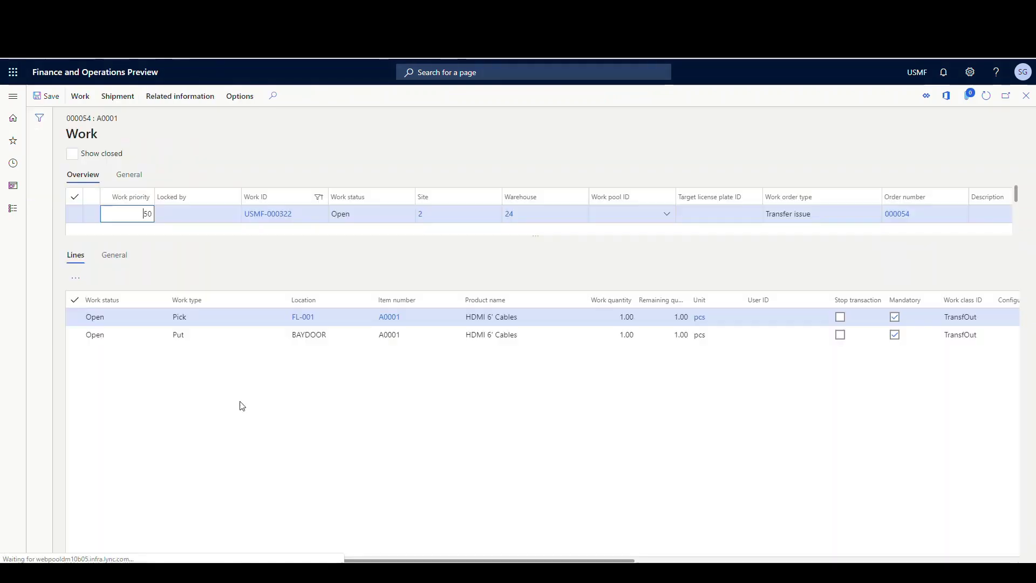
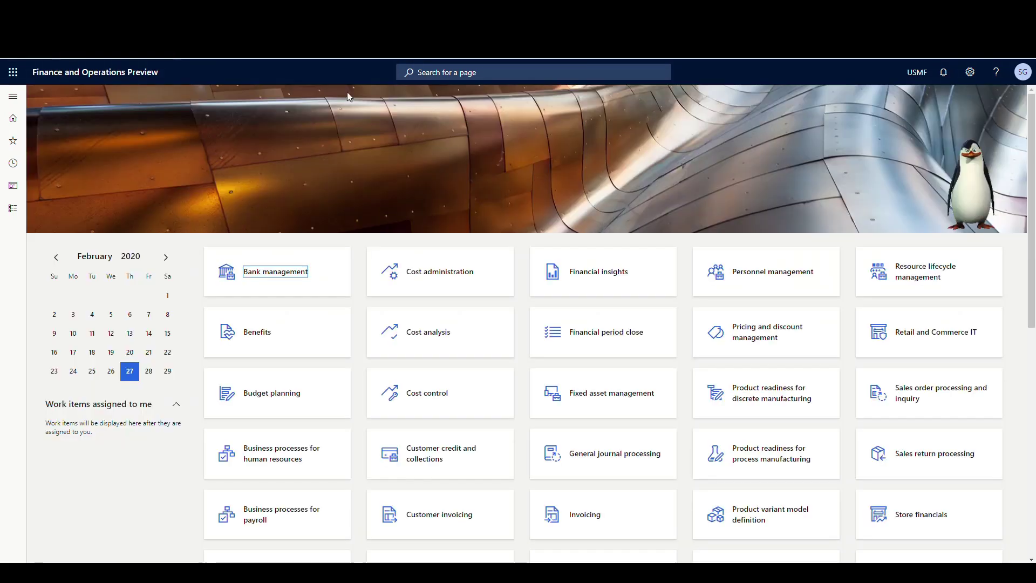
# Open the mobile device menu items setup in the Warehouse management module.
pyautogui.click(13, 99)
pyautogui.scroll(-8, 32, 269)
pyautogui.click(68, 554)
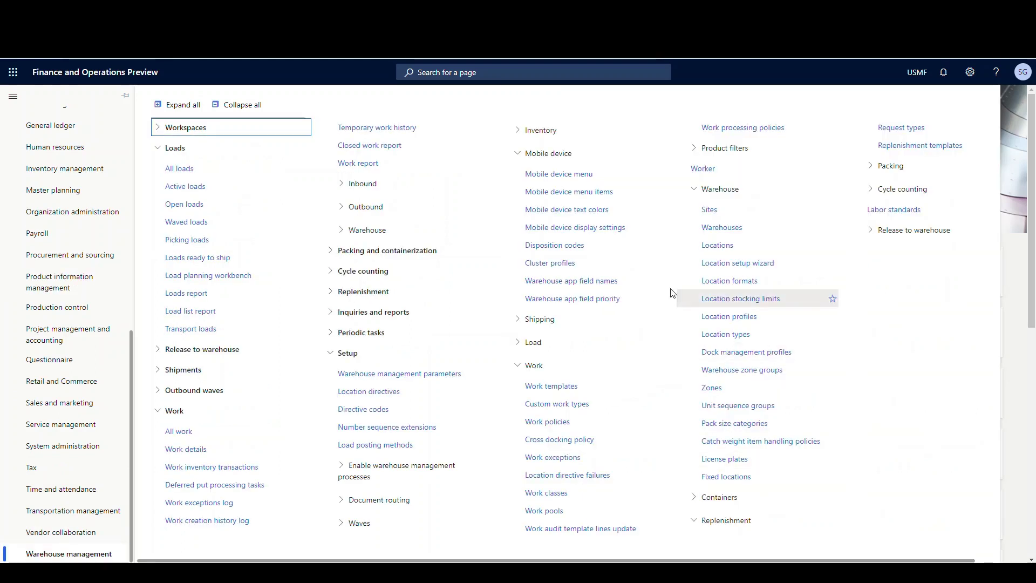
pyautogui.click(569, 191)
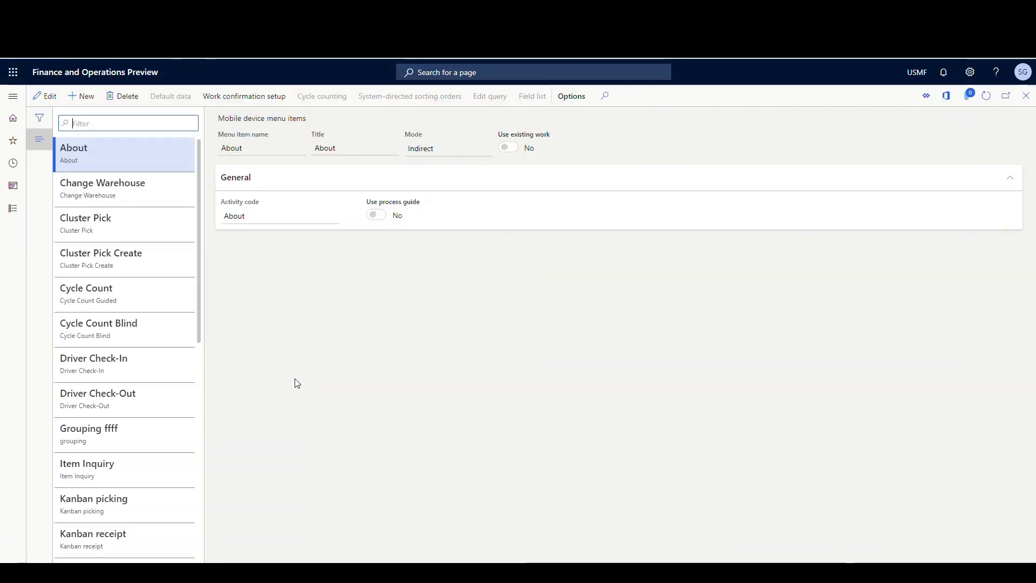
# Enable Generate license plate for the Transfer pick mobile device menu item.
pyautogui.scroll(-5, 162, 340)
pyautogui.scroll(-10, 165, 340)
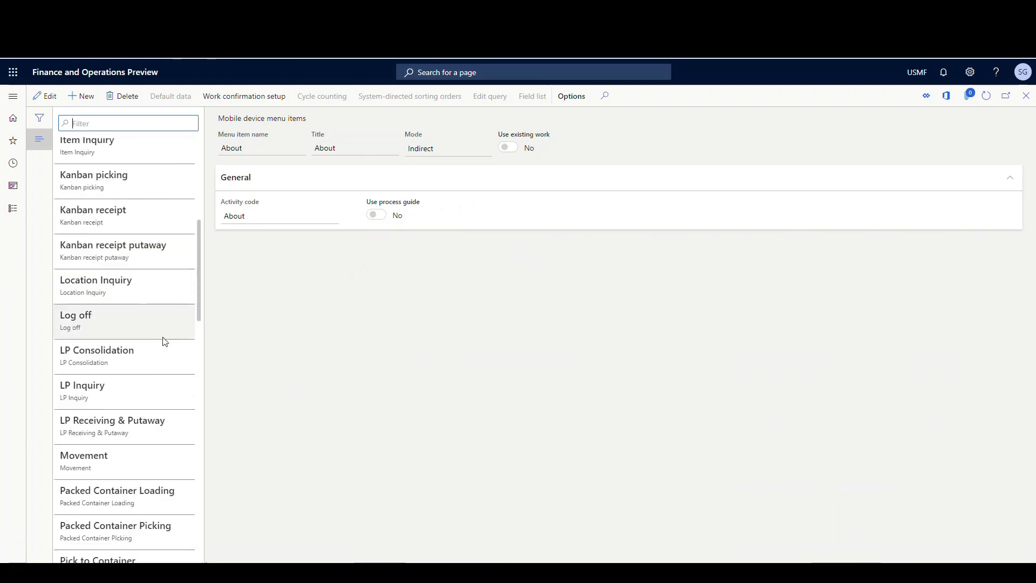
pyautogui.scroll(-10, 165, 337)
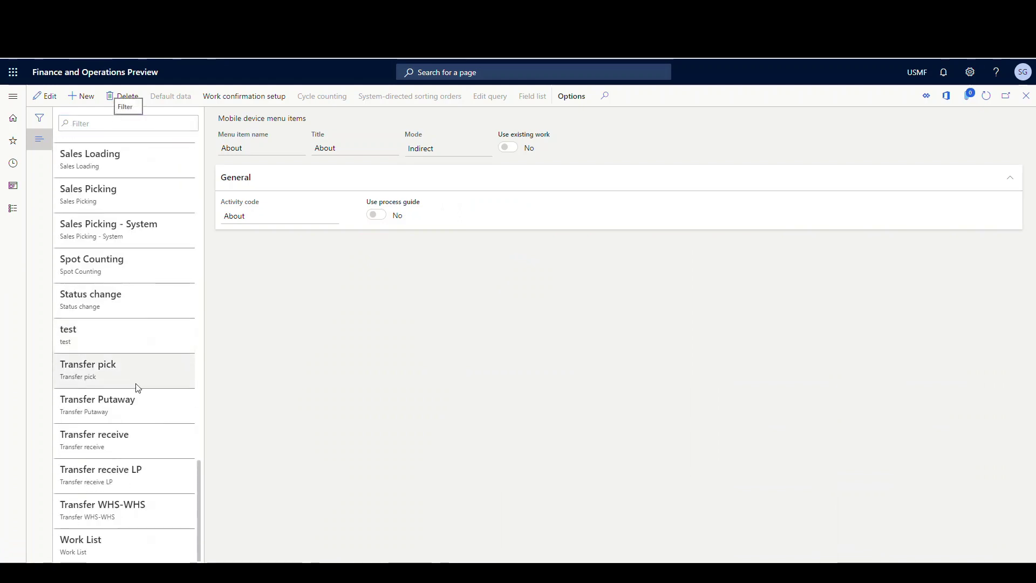
pyautogui.click(136, 383)
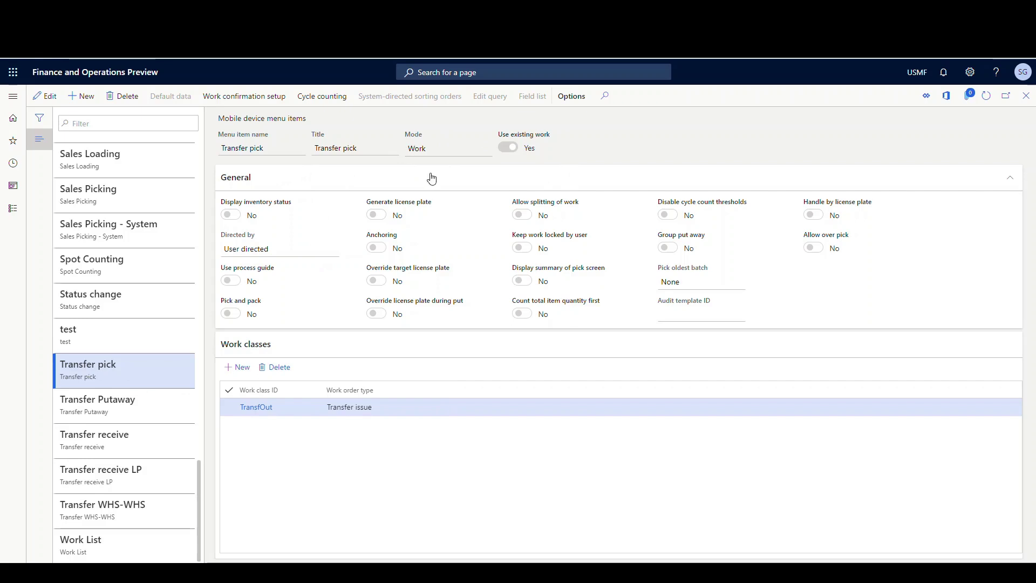
pyautogui.moveTo(294, 248)
pyautogui.click(45, 96)
pyautogui.click(382, 216)
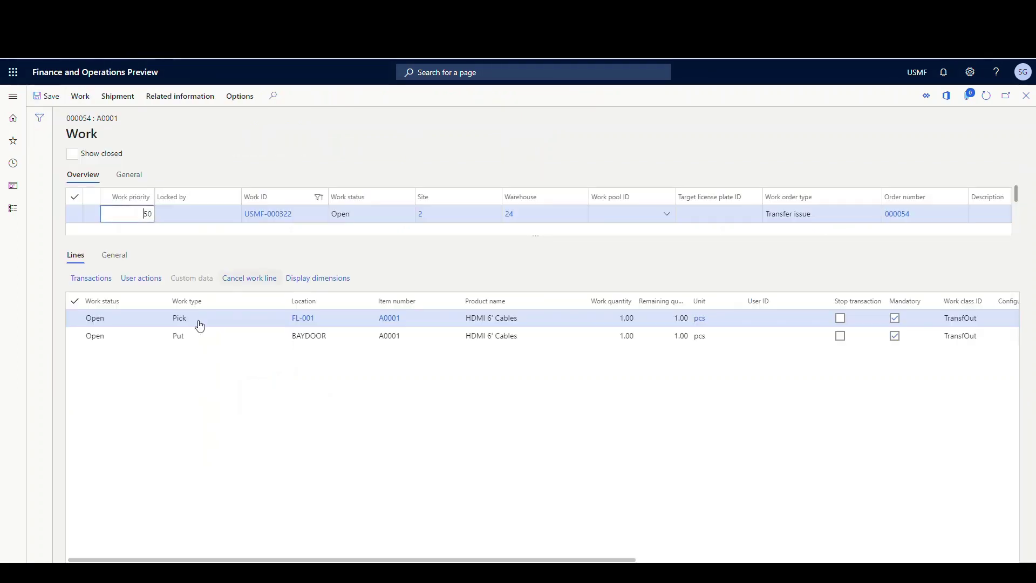
# Copy the work ID of the transfer issue work from the Work page.
pyautogui.click(298, 211)
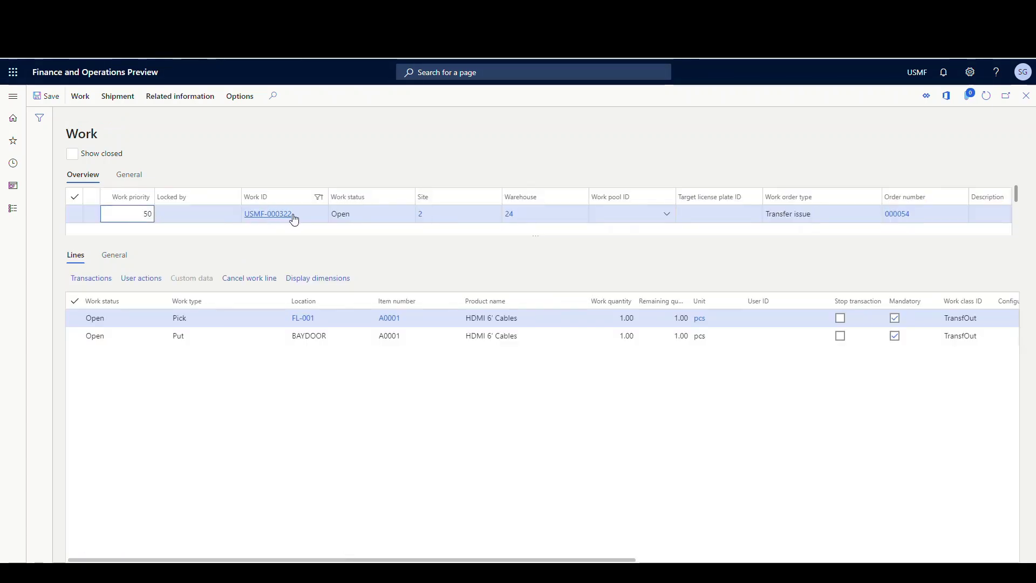
pyautogui.click(257, 218)
pyautogui.moveTo(256, 218); pyautogui.dragTo(246, 216)
pyautogui.rightClick(254, 217)
pyautogui.click(276, 224)
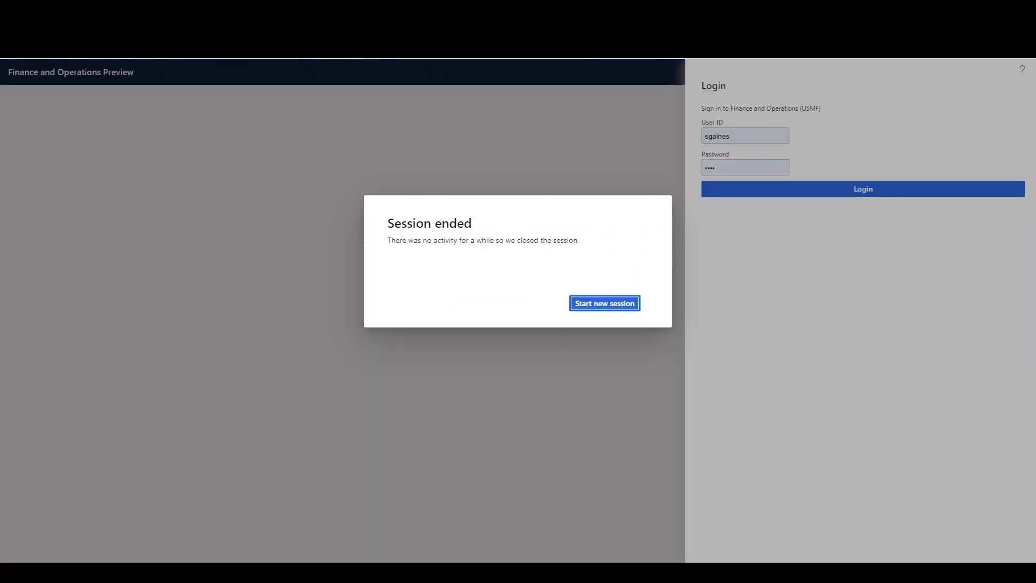
# Start a new mobile device session, log in with the prefilled credentials and open Transfer pick from the Outbound menu.
pyautogui.click(595, 306)
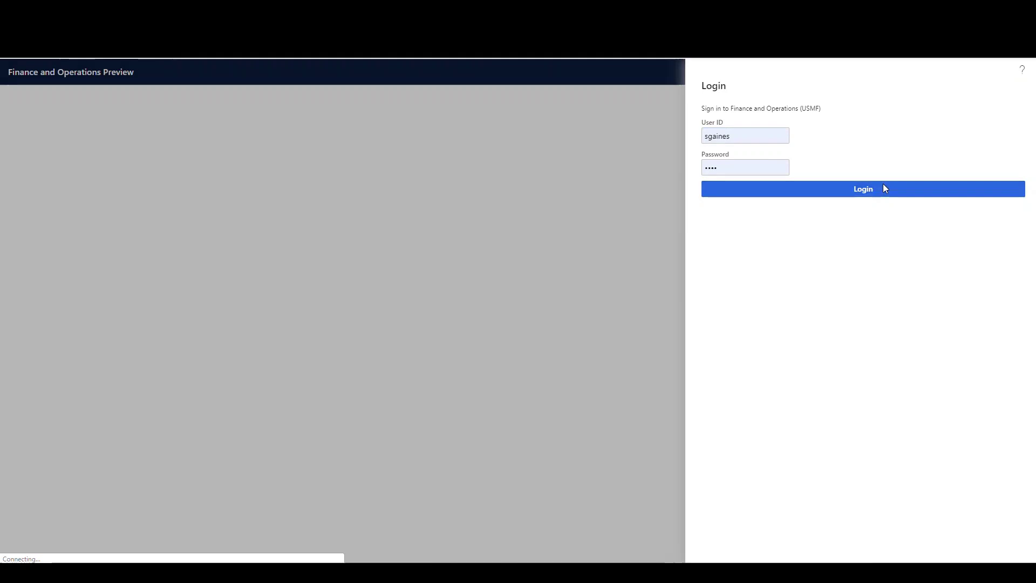
pyautogui.click(884, 187)
pyautogui.click(879, 347)
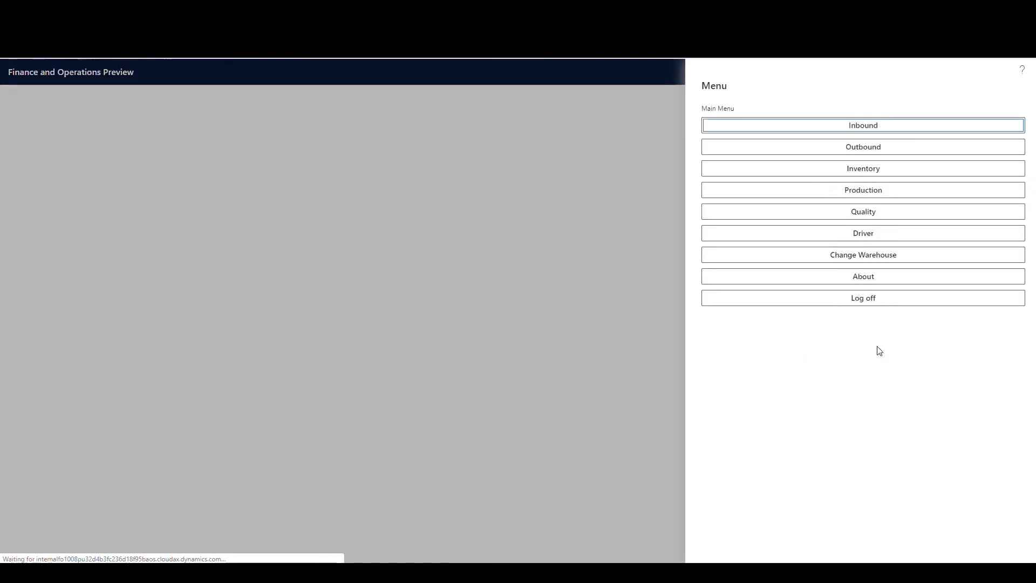
pyautogui.click(876, 150)
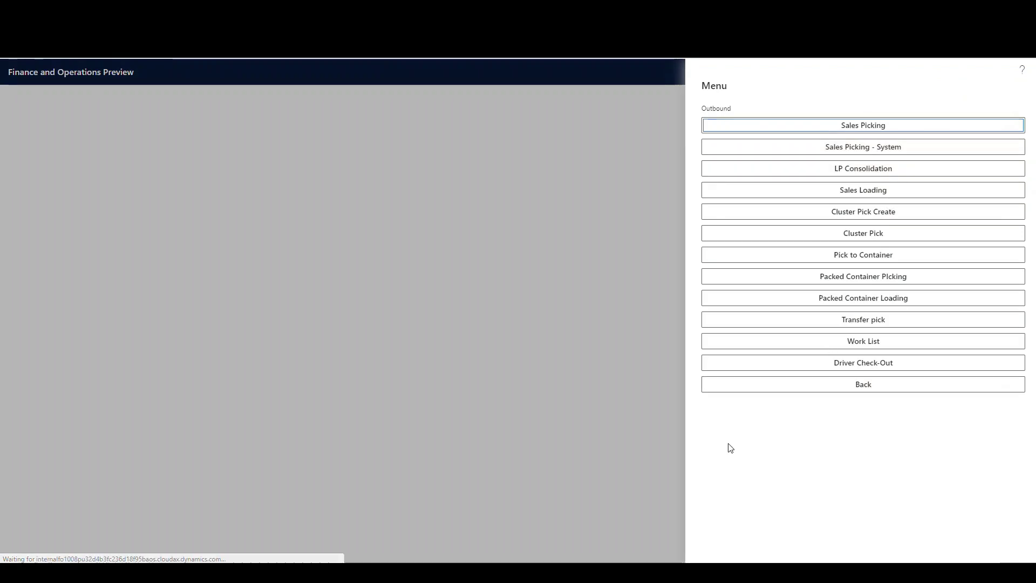
pyautogui.click(857, 322)
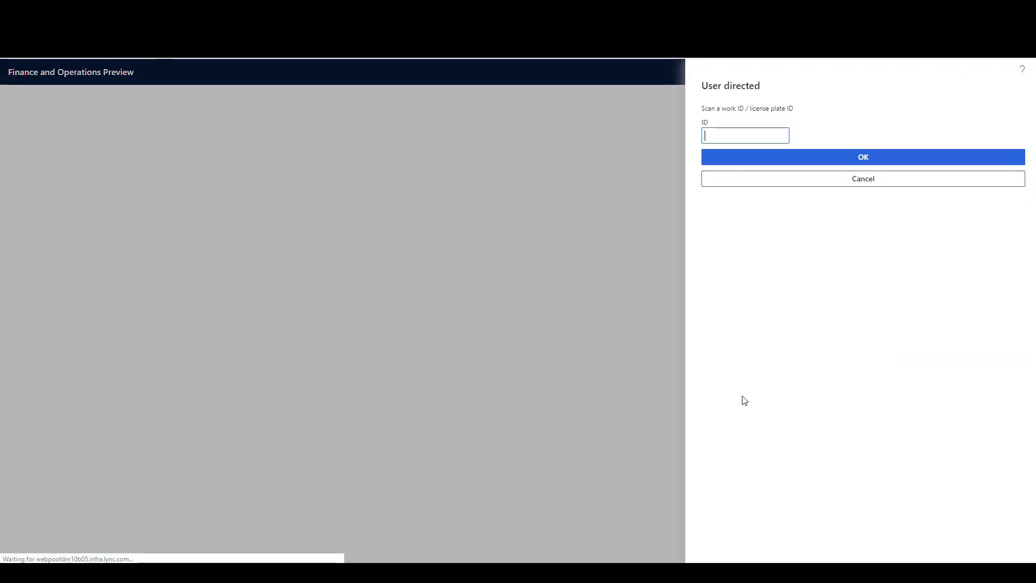
# Submit the copied work ID and enter license plate 24 for the A0001 pick at location FL-001.
pyautogui.rightClick(733, 142)
pyautogui.click(781, 223)
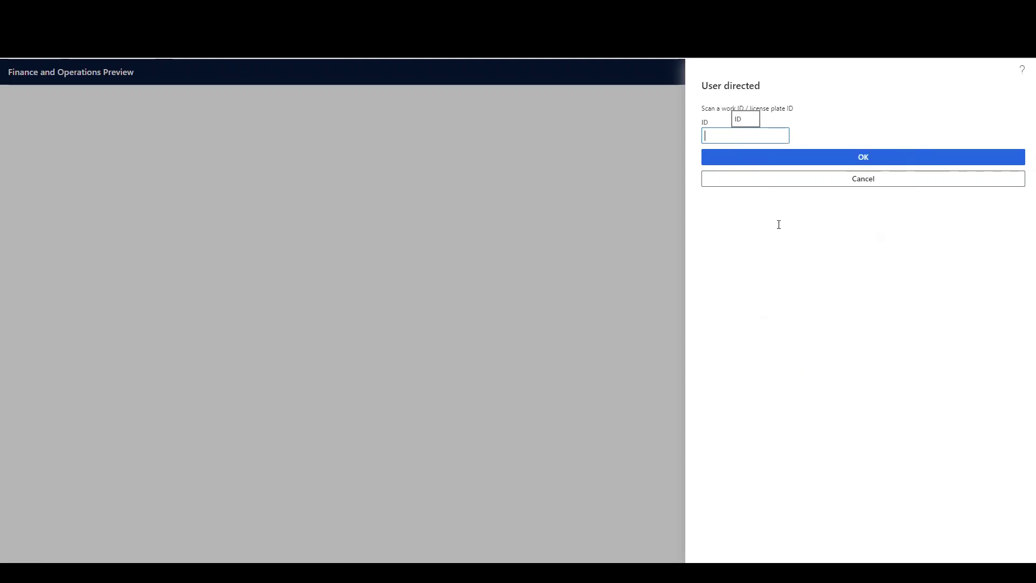
pyautogui.click(862, 160)
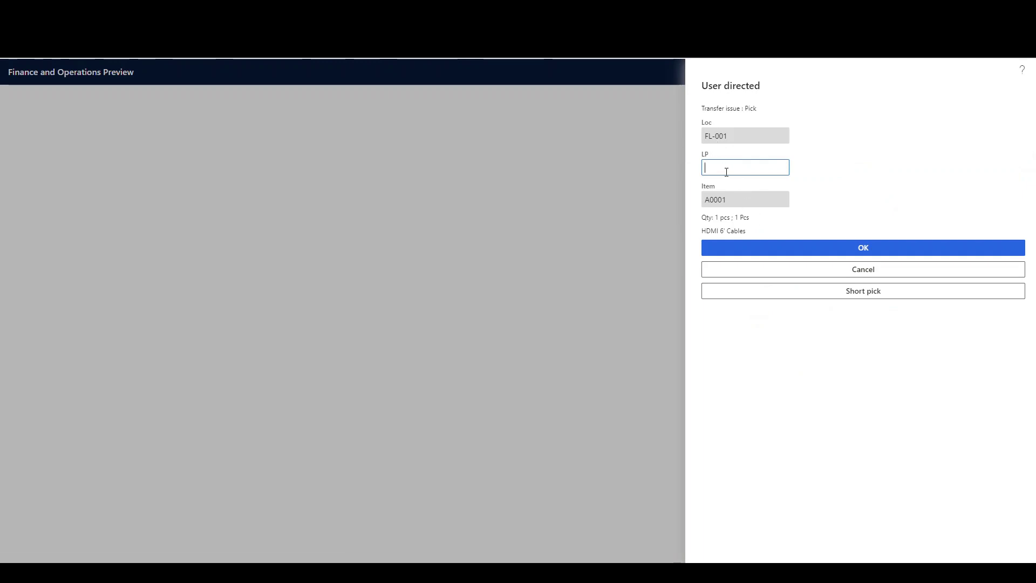
pyautogui.write('24')
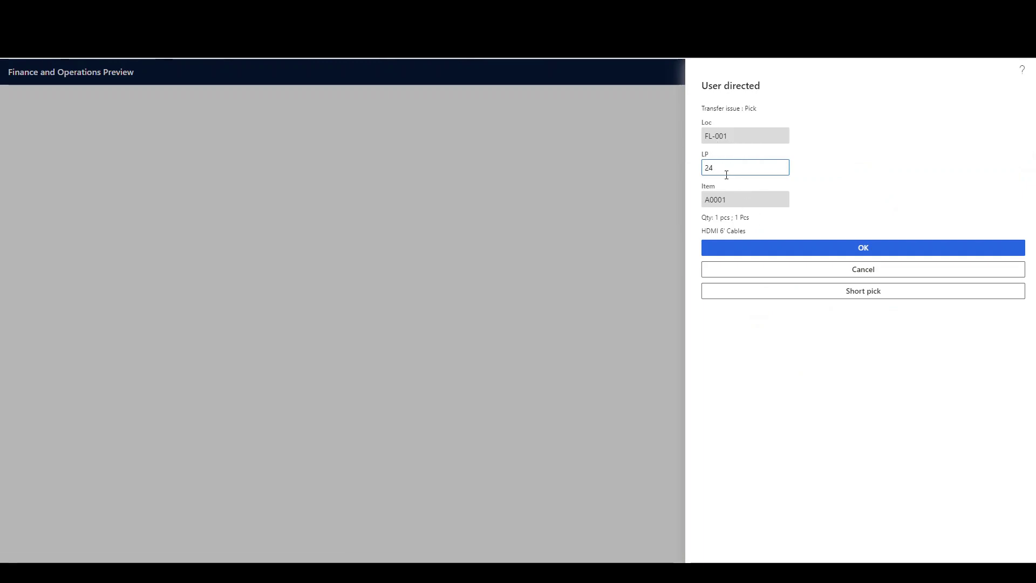
pyautogui.click(862, 247)
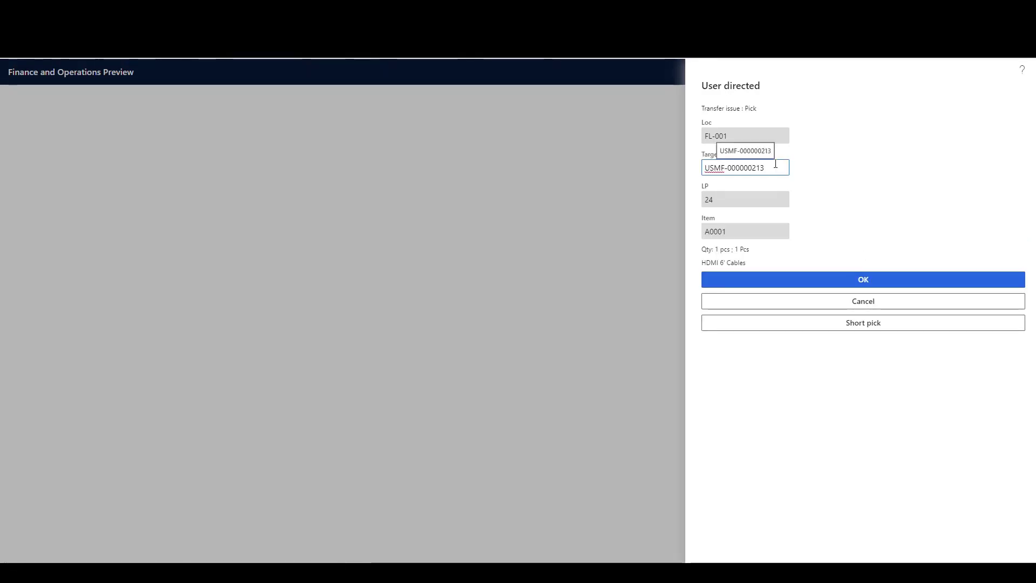
# Copy the target license plate ID, then confirm the A0001 pick and its put to BAYDOOR.
pyautogui.moveTo(769, 168); pyautogui.dragTo(698, 182)
pyautogui.rightClick(716, 170)
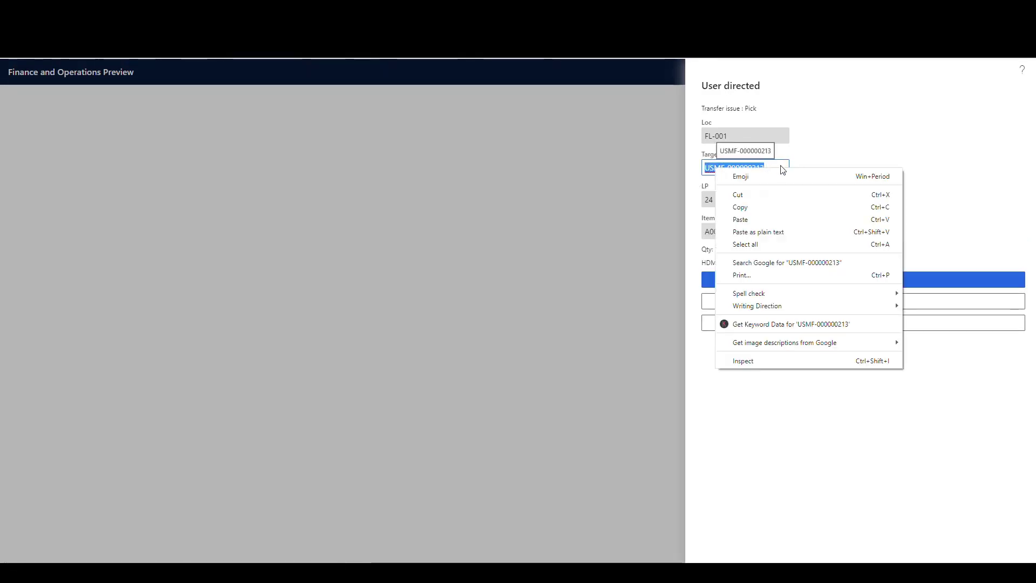
pyautogui.click(755, 210)
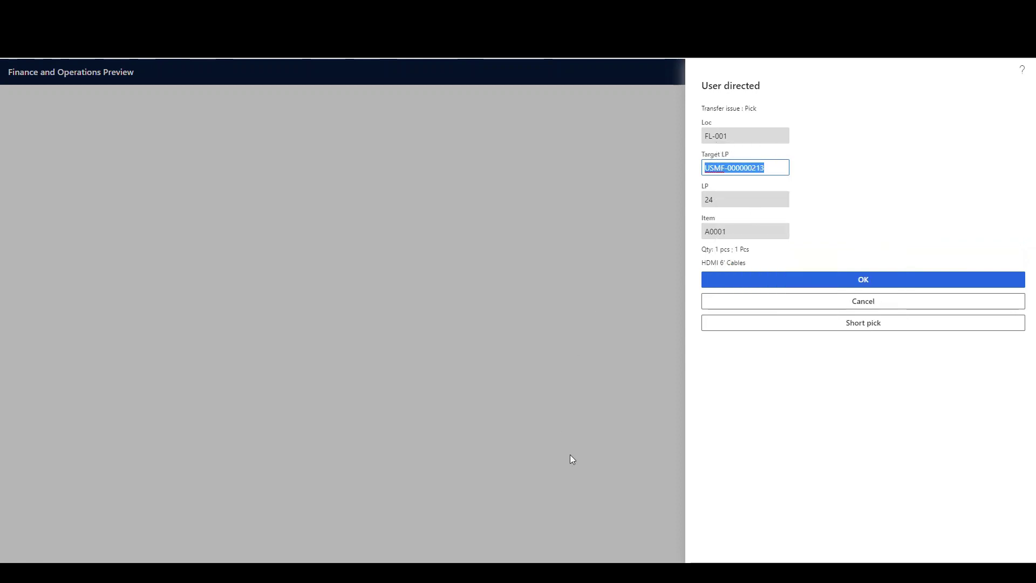
pyautogui.click(861, 280)
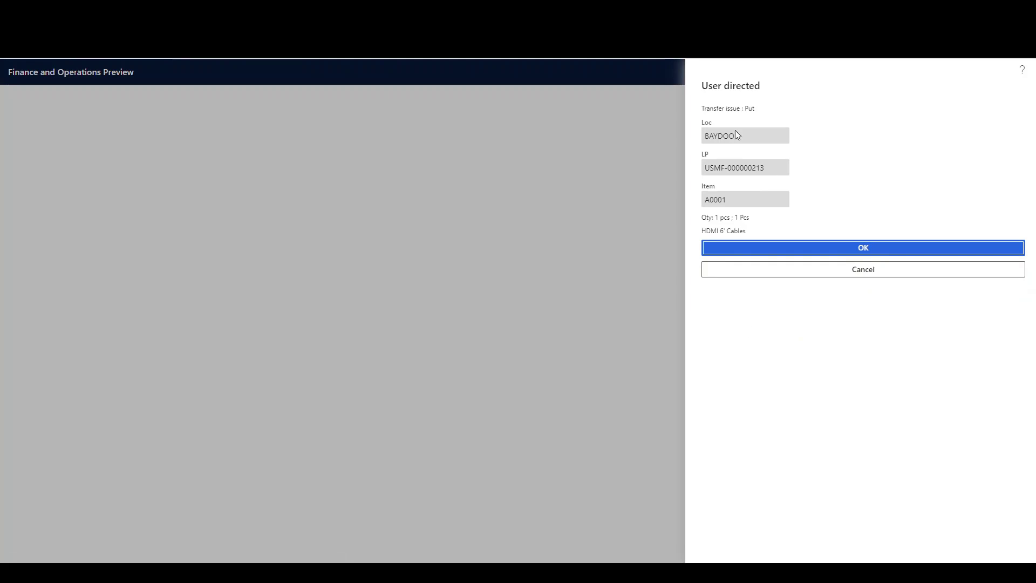
pyautogui.click(866, 251)
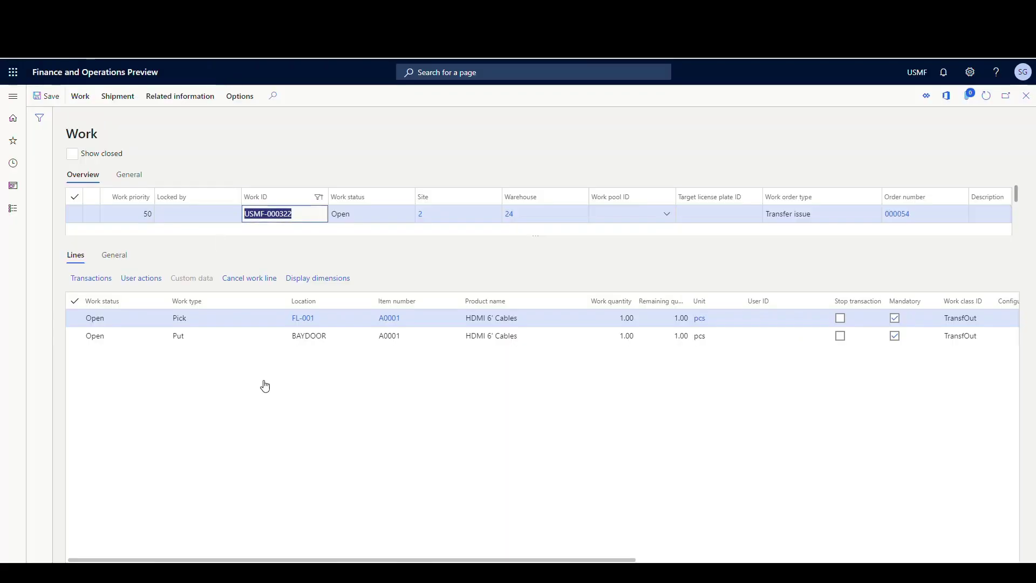
# Refresh the transfer order and check the work status of the A0001 line in its work details.
pyautogui.click(1028, 96)
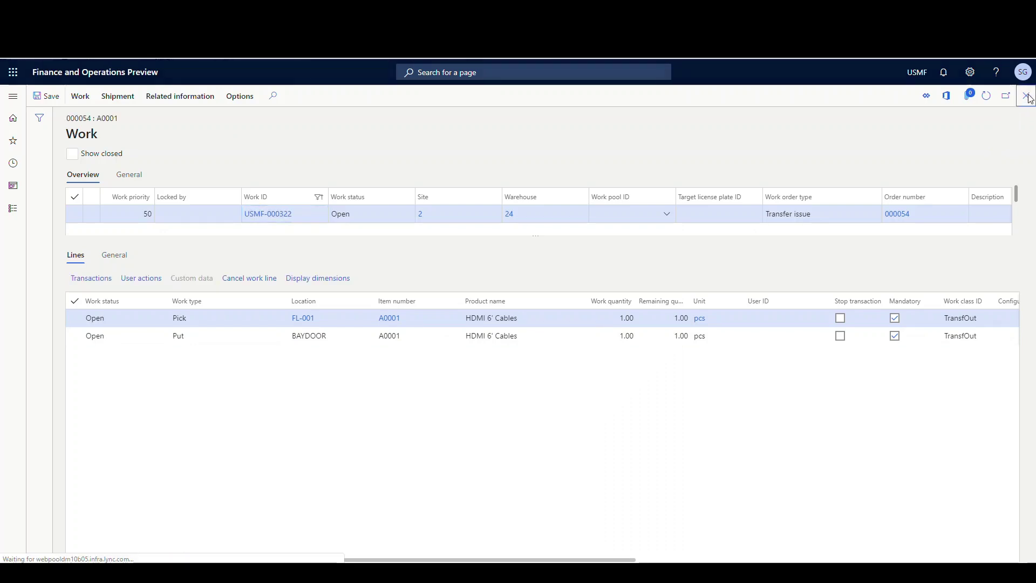
pyautogui.click(985, 102)
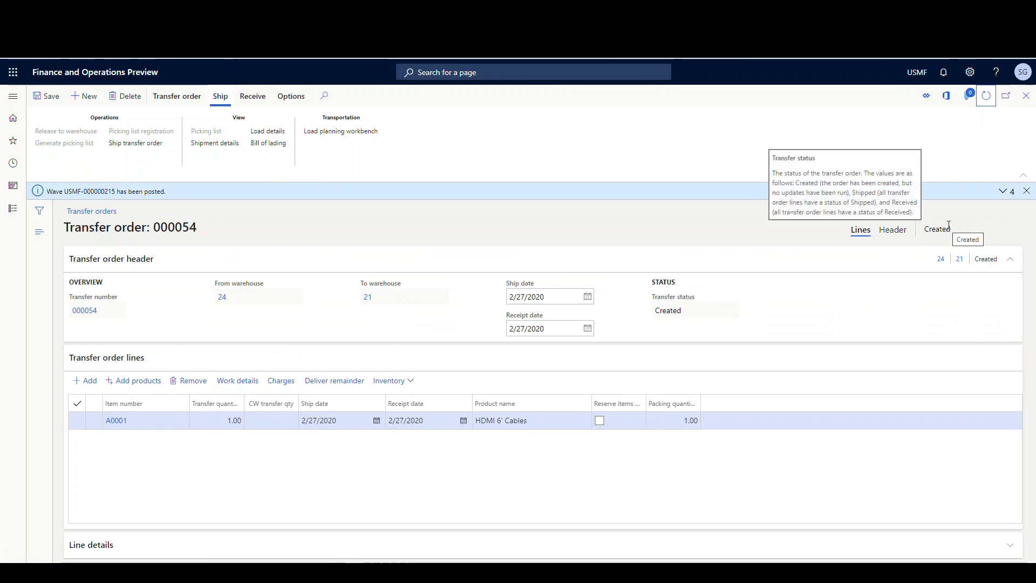
pyautogui.click(251, 382)
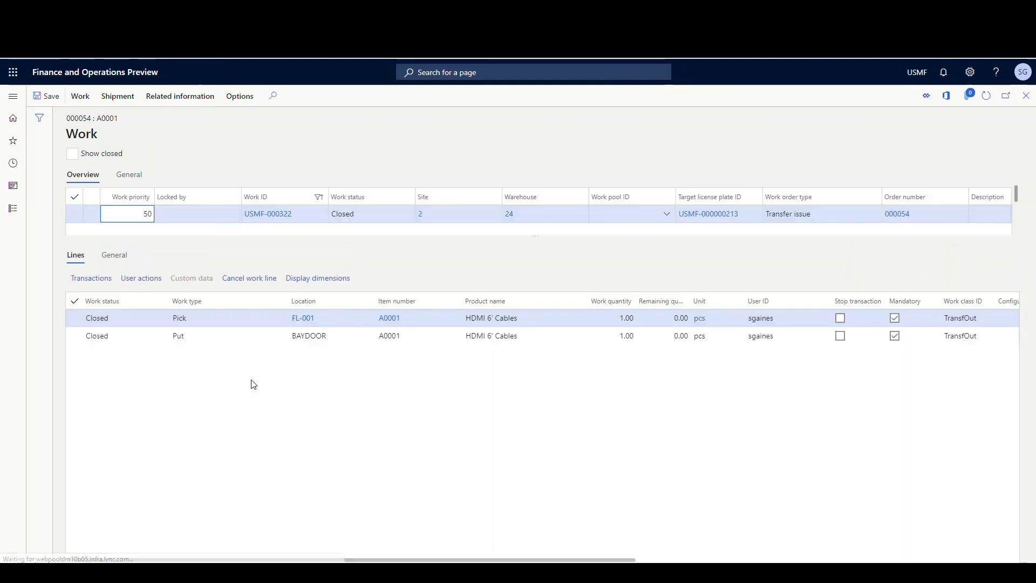
pyautogui.click(1026, 96)
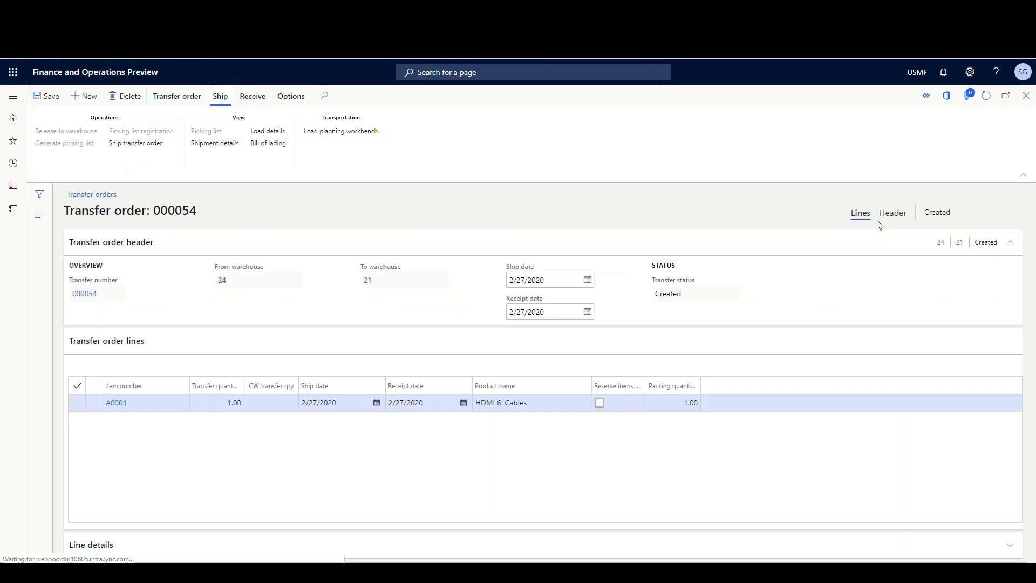
# Confirm the shipment from the transfer order's shipment details, then return to the order and refresh it.
pyautogui.click(212, 144)
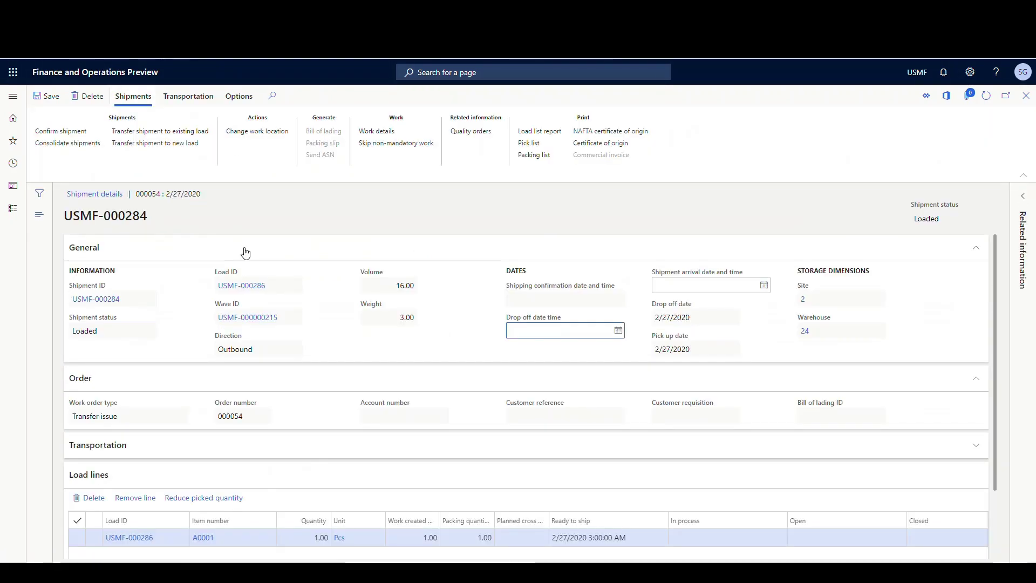
pyautogui.click(52, 134)
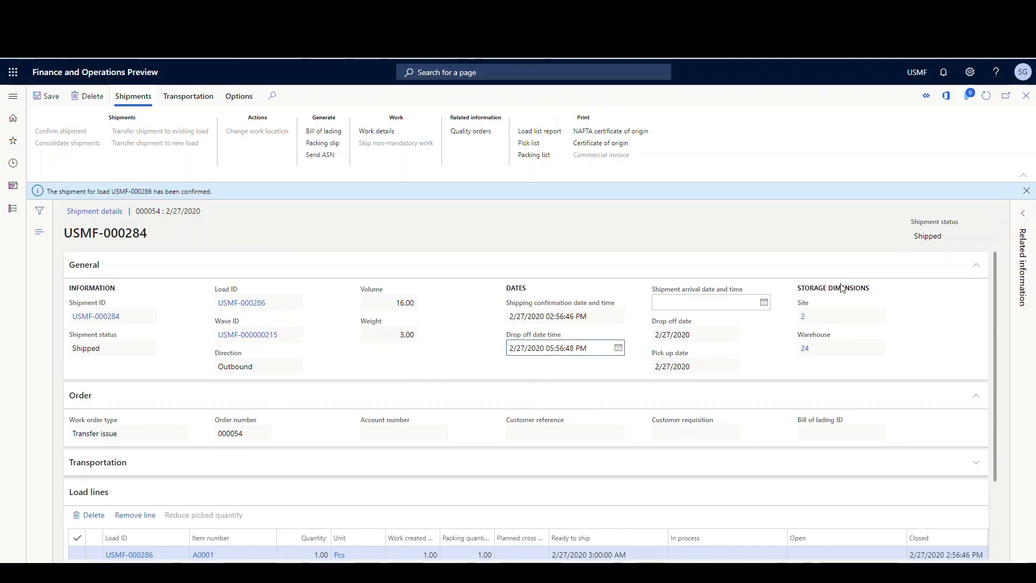
pyautogui.click(1026, 96)
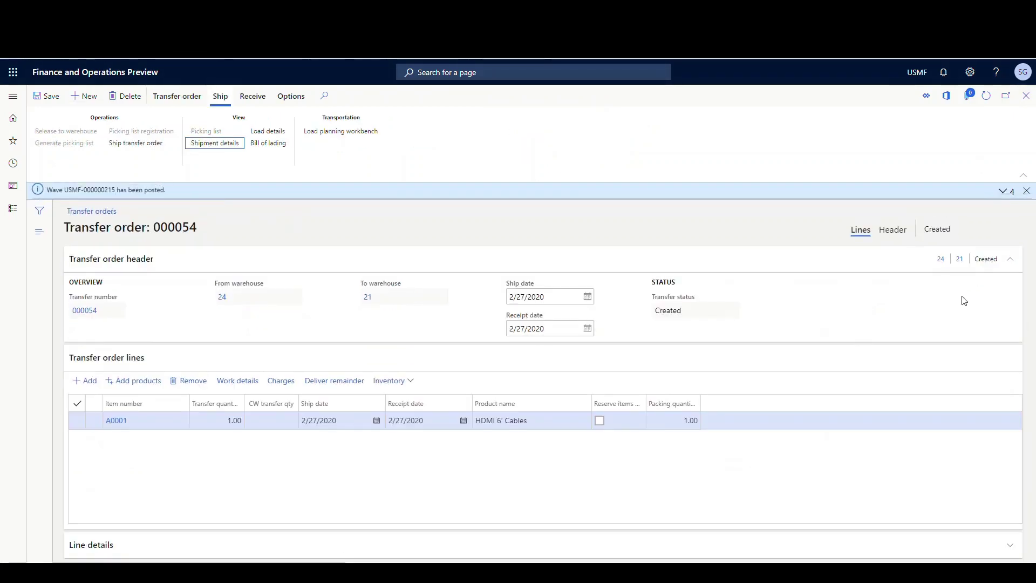
pyautogui.click(990, 99)
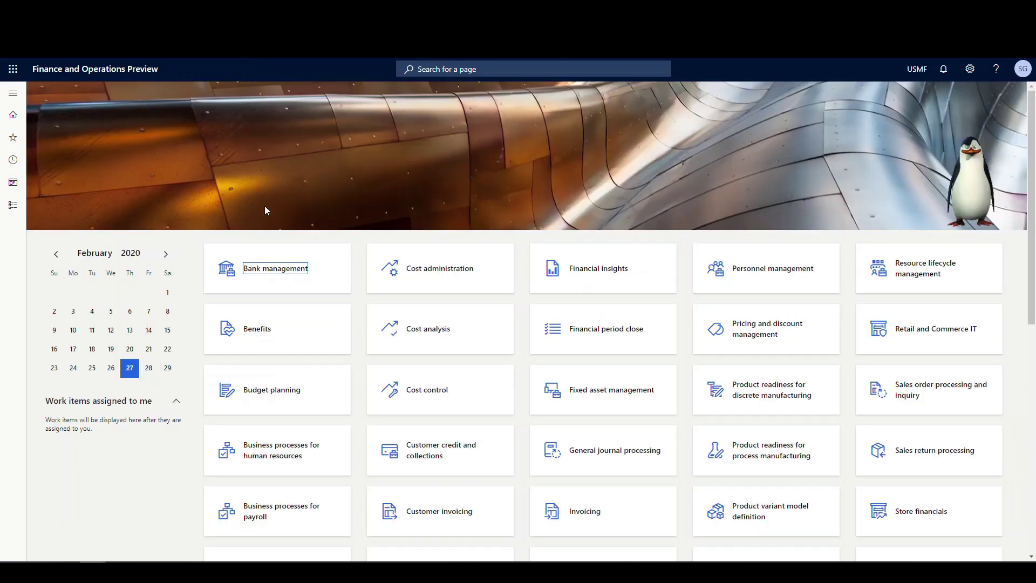
# Open the warehouse management mobile device menu items and show the Transfer receive menu item's settings.
pyautogui.click(13, 92)
pyautogui.scroll(-8, 46, 522)
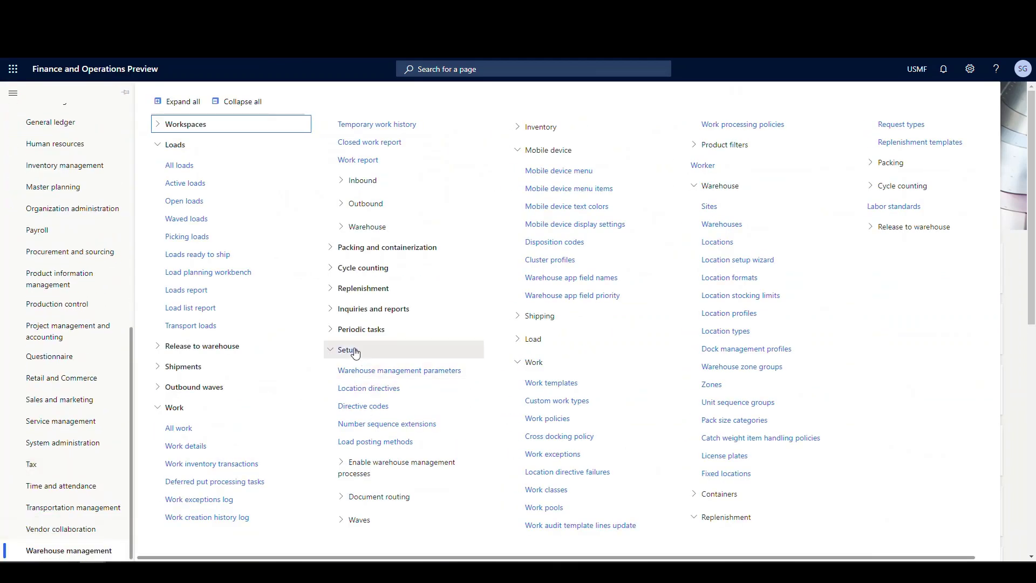
pyautogui.click(555, 188)
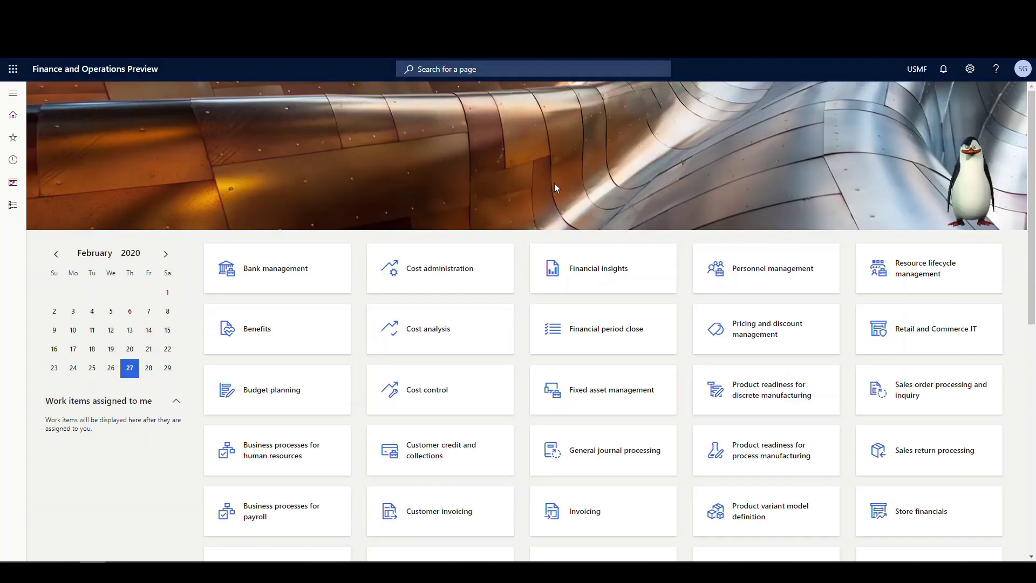
pyautogui.scroll(-15, 151, 329)
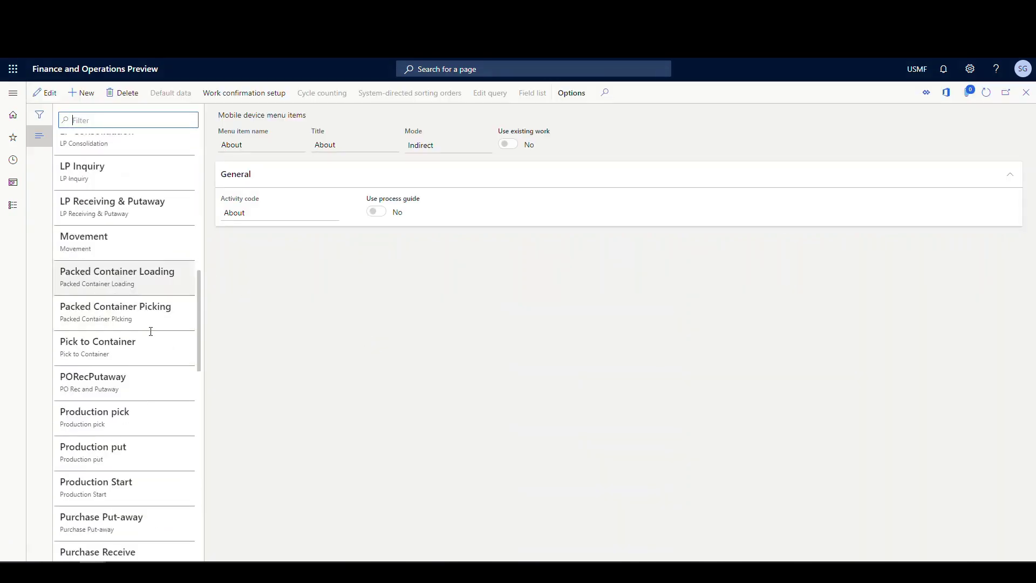
pyautogui.scroll(-3, 151, 332)
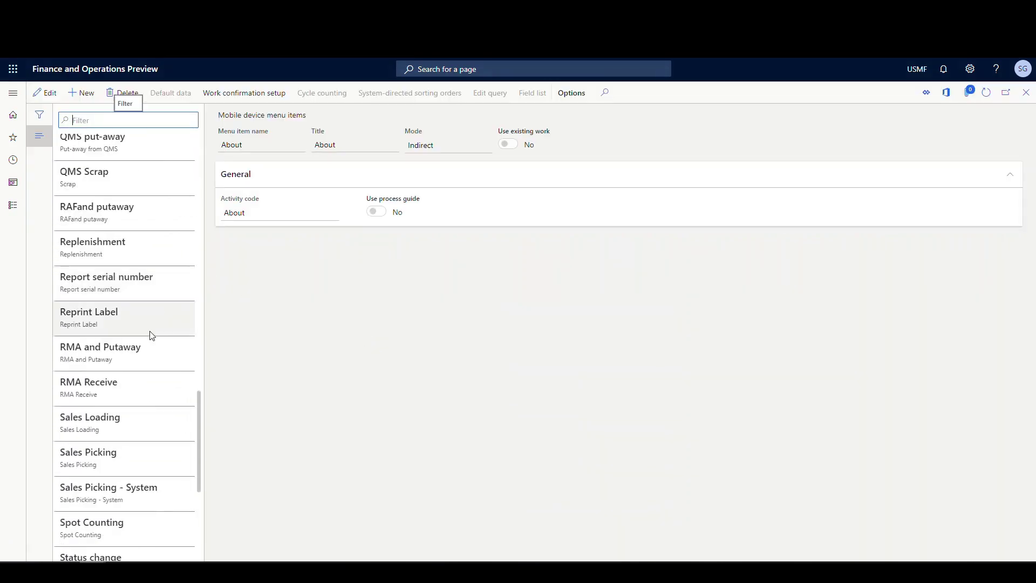
pyautogui.scroll(-3, 151, 336)
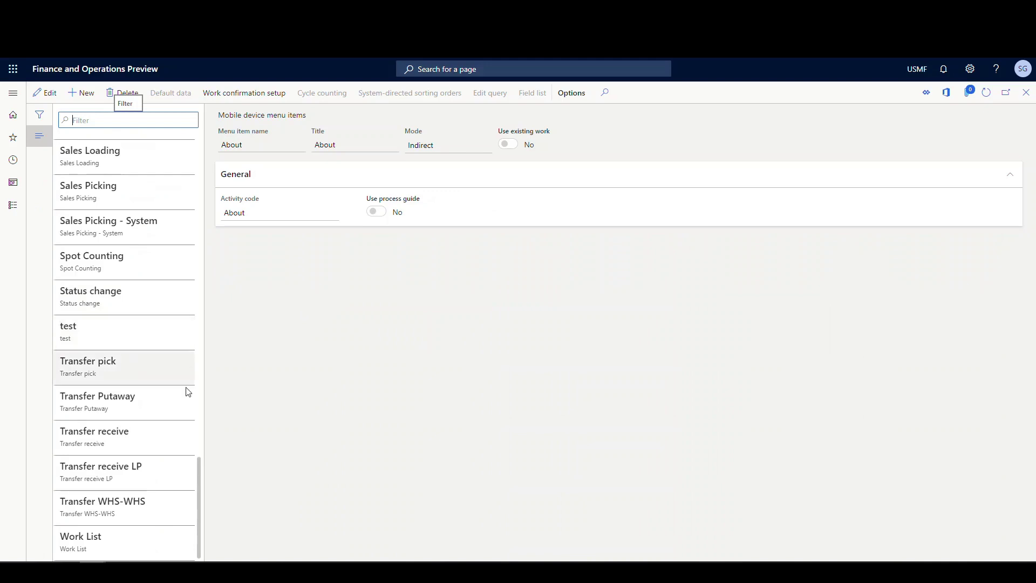
pyautogui.click(155, 435)
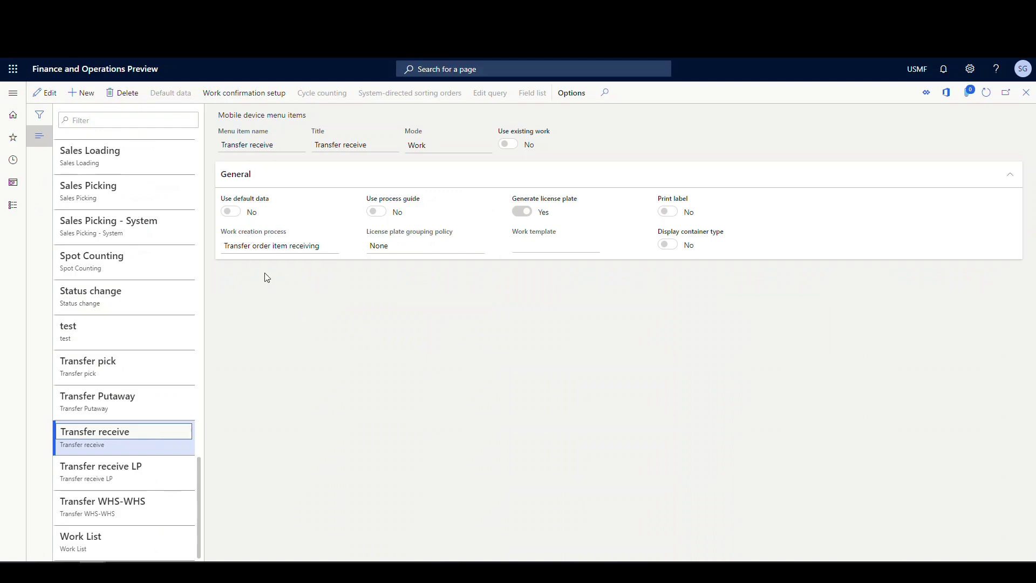
# Put the Transfer receive menu item in edit mode, review its work creation processes and choose Transfer order item receiving.
pyautogui.click(50, 95)
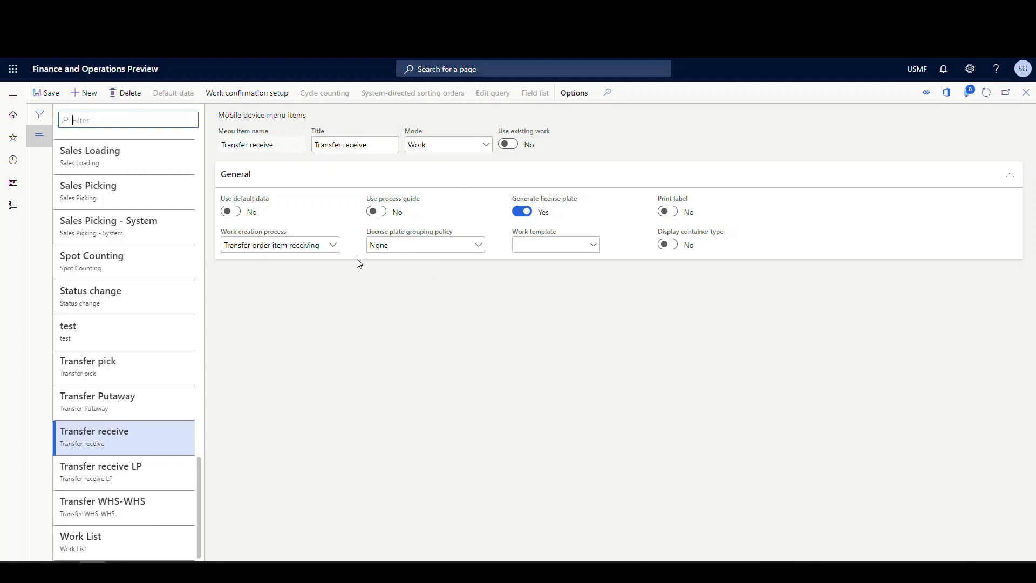
pyautogui.click(338, 245)
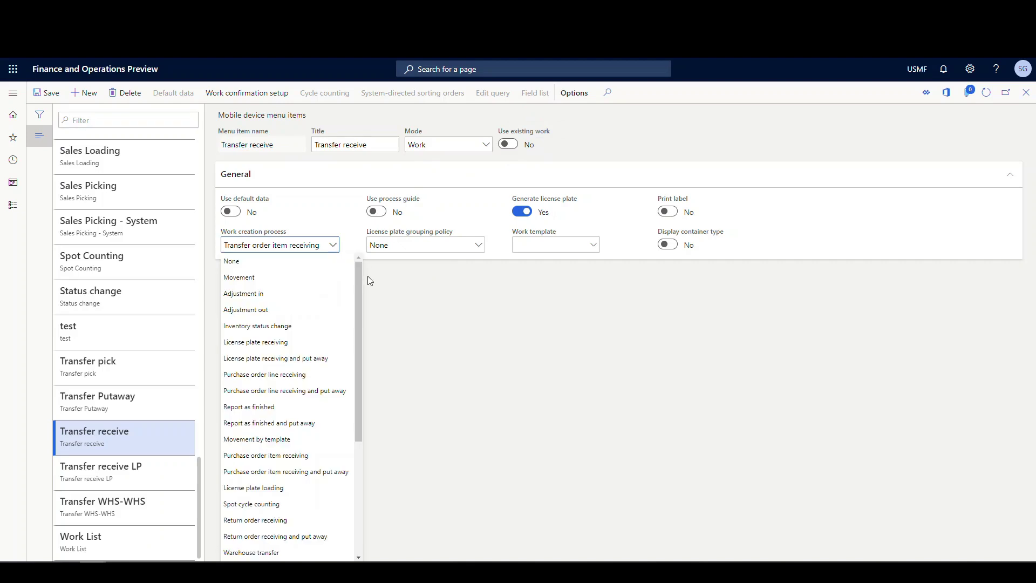
pyautogui.scroll(-2, 358, 296)
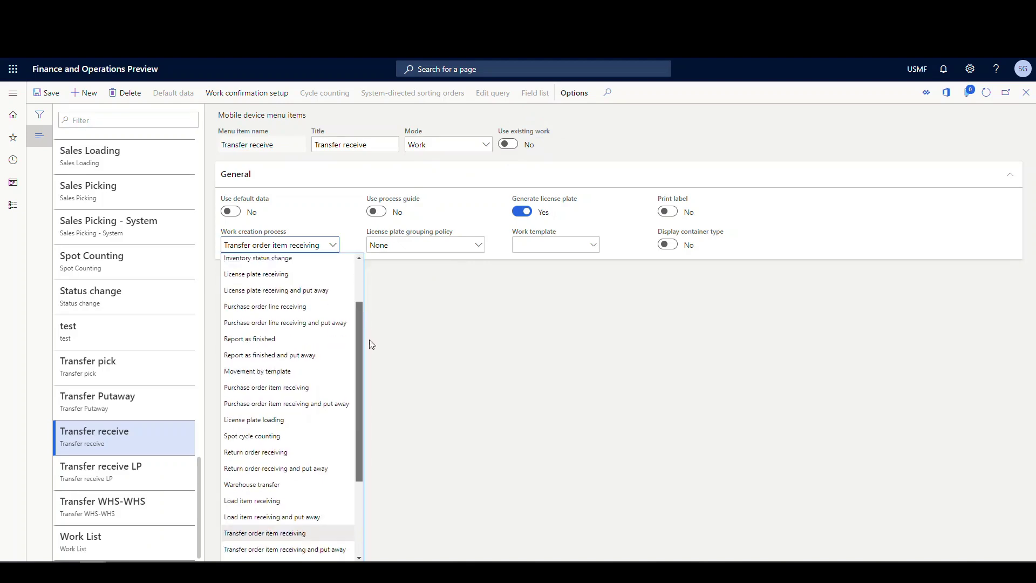
pyautogui.scroll(-3, 372, 344)
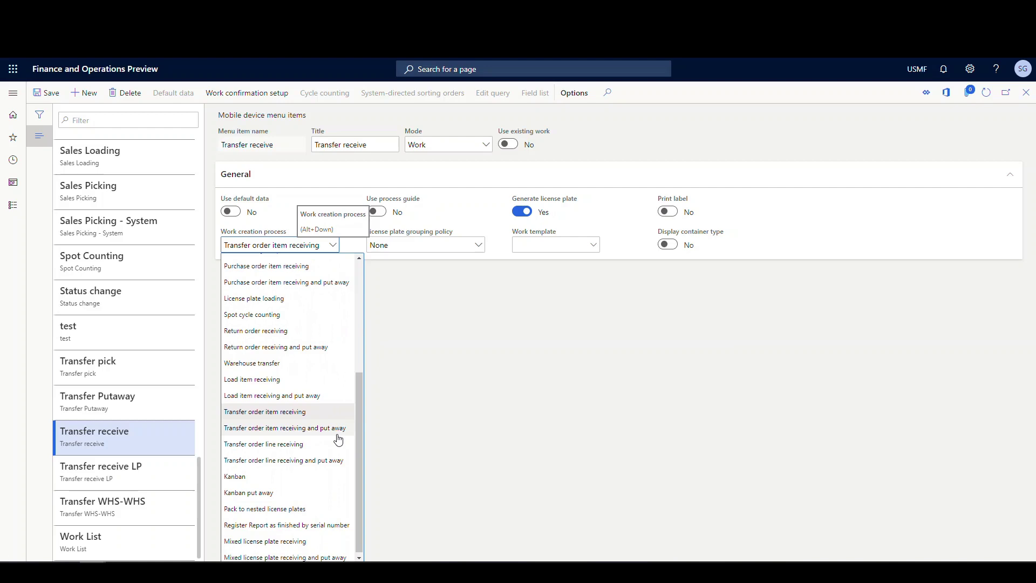
pyautogui.click(313, 414)
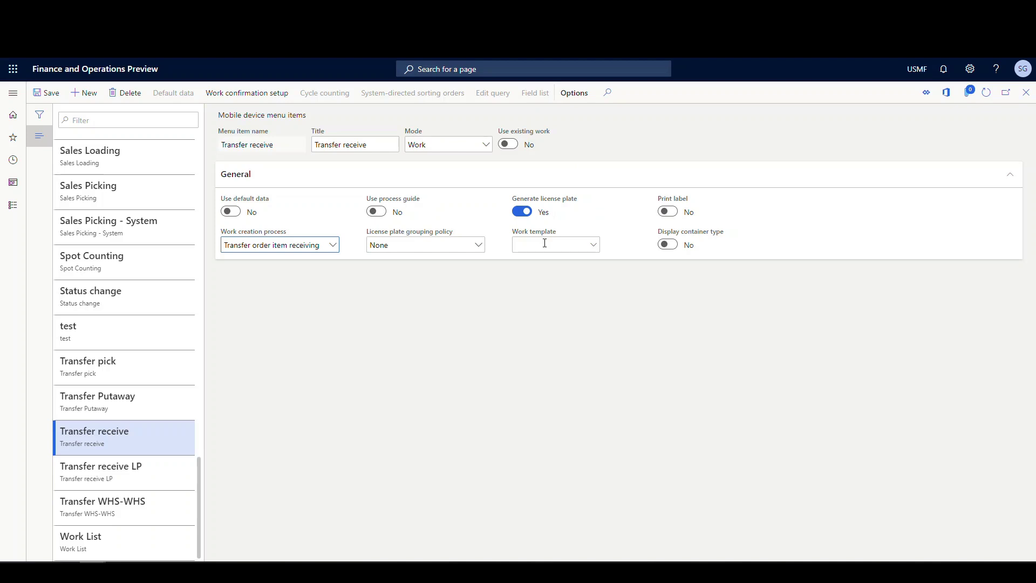
# Open the Transfer Putaway menu item and review the available Directed by options.
pyautogui.click(142, 401)
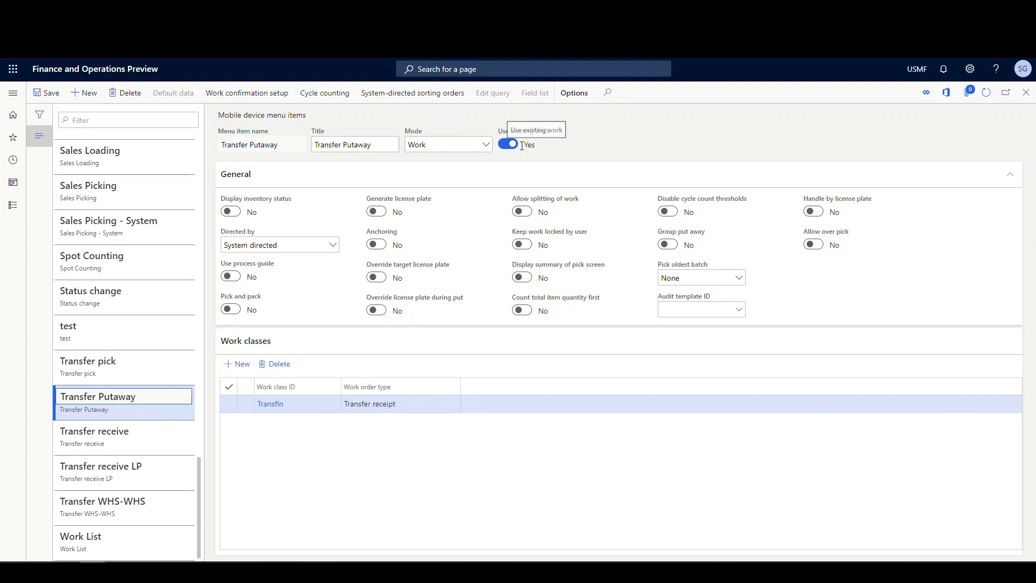
pyautogui.click(333, 246)
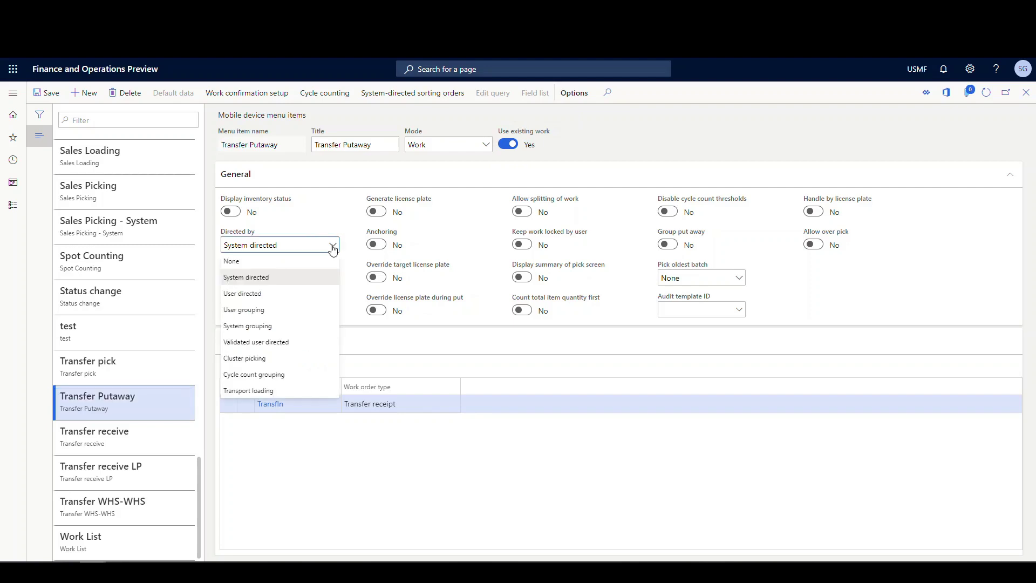
pyautogui.click(333, 246)
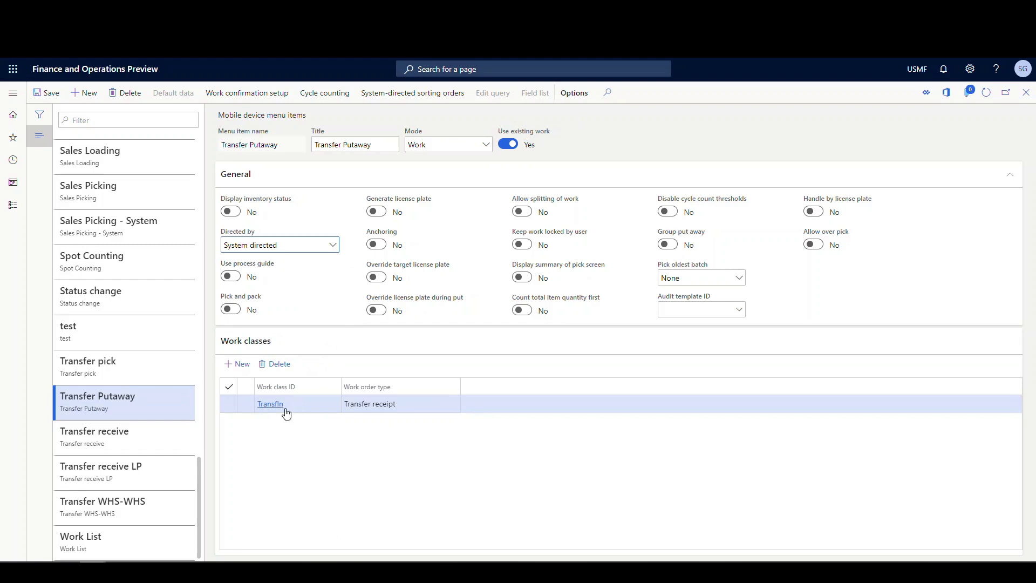
# Open the location directives for the Transfer receipt work order type and examine the 24 TO Receipt directive.
pyautogui.click(12, 95)
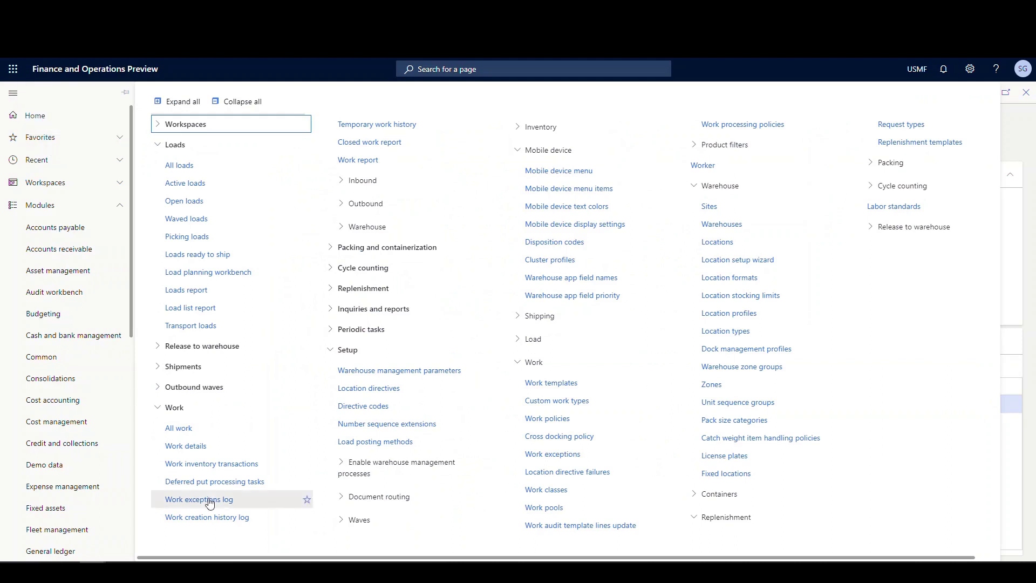
pyautogui.click(402, 389)
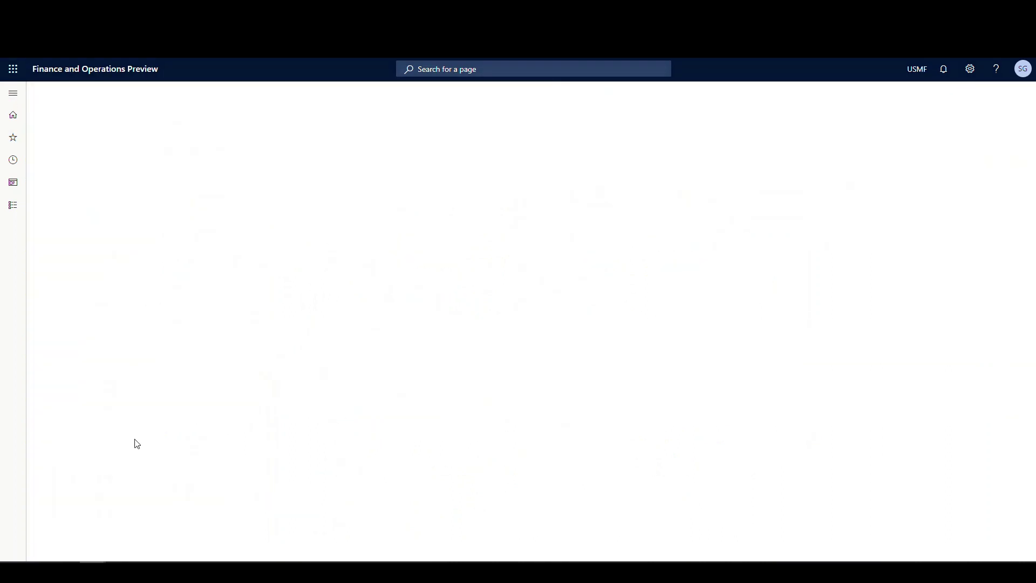
pyautogui.click(170, 158)
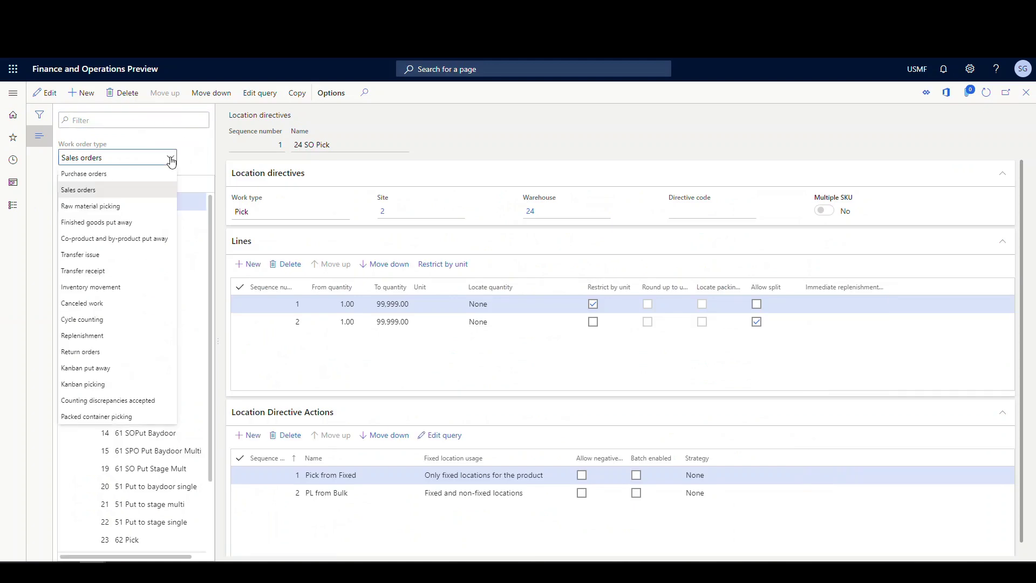
pyautogui.click(108, 270)
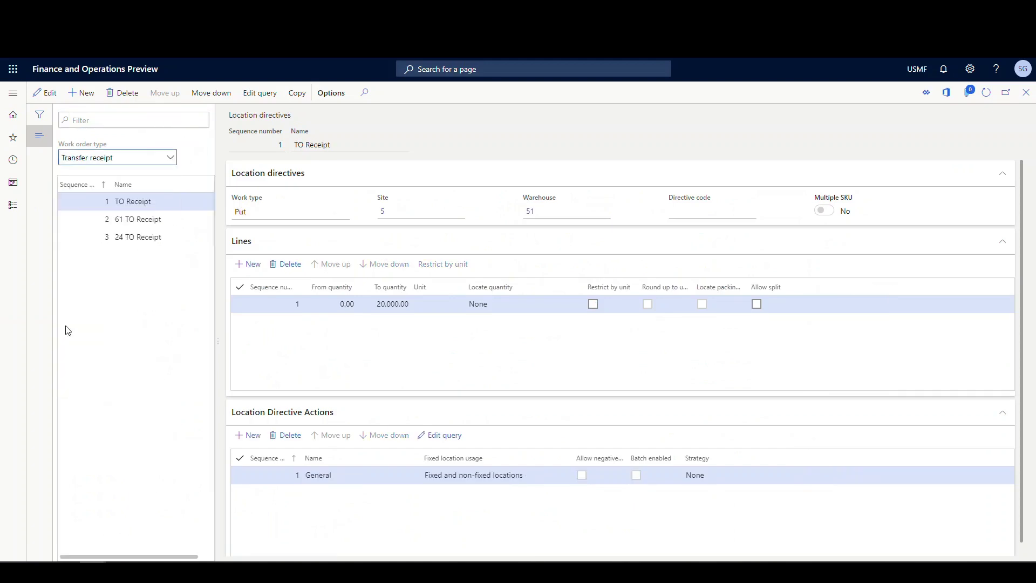
pyautogui.click(135, 238)
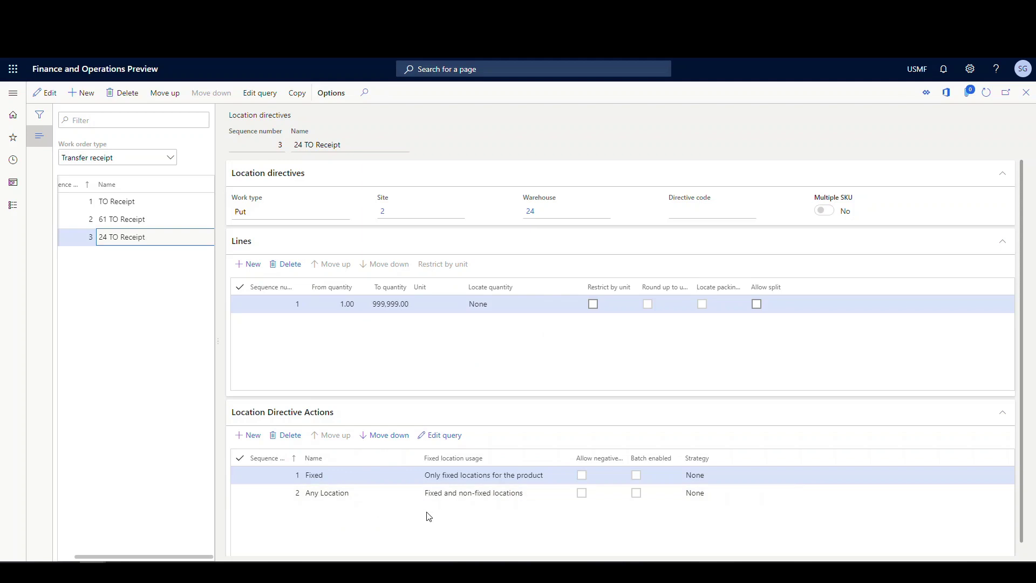
# Open the work templates for the Transfer receipt work order type and check the 24 TR template's query.
pyautogui.click(10, 97)
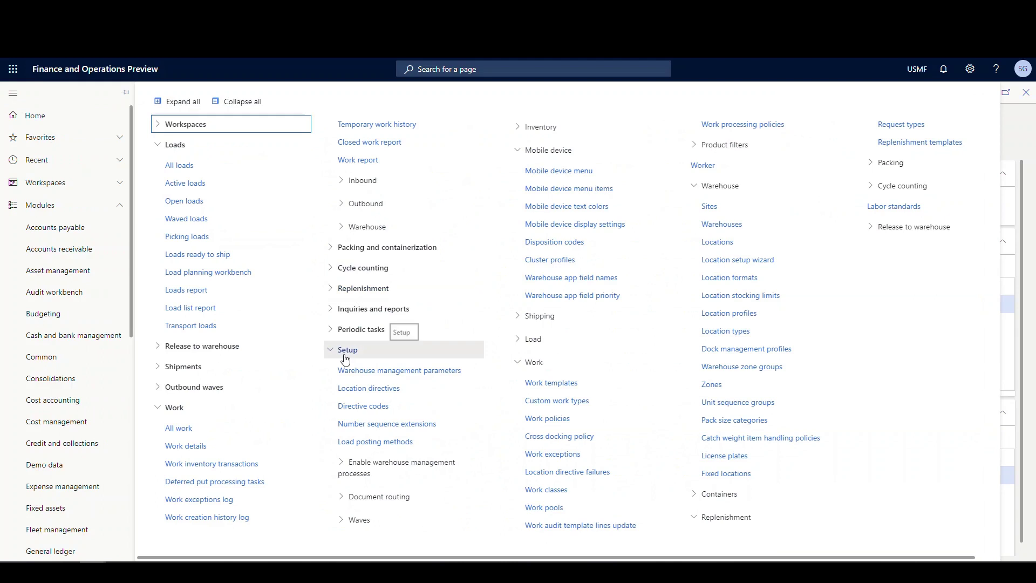
pyautogui.click(542, 387)
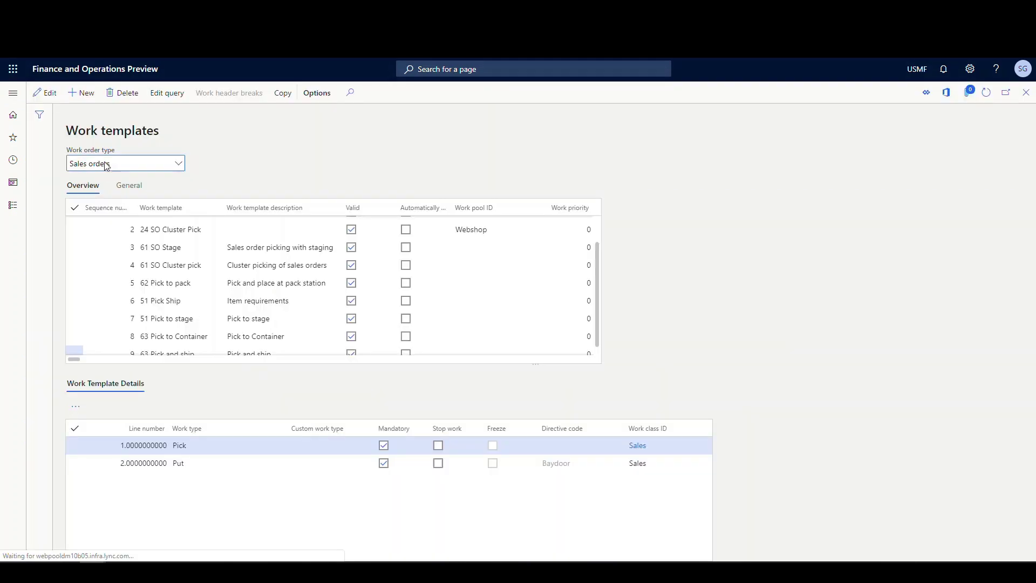
pyautogui.click(179, 164)
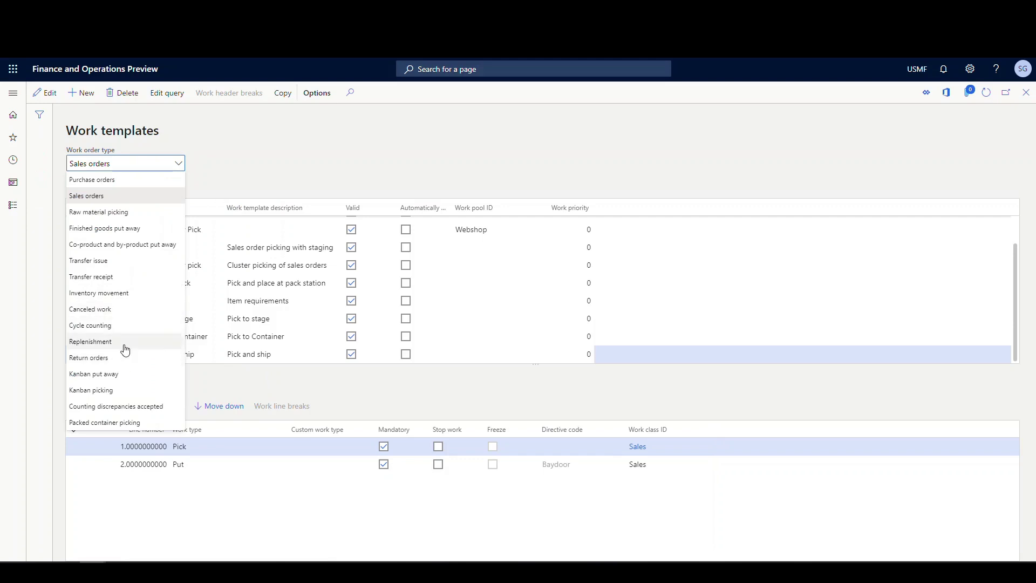
pyautogui.click(130, 278)
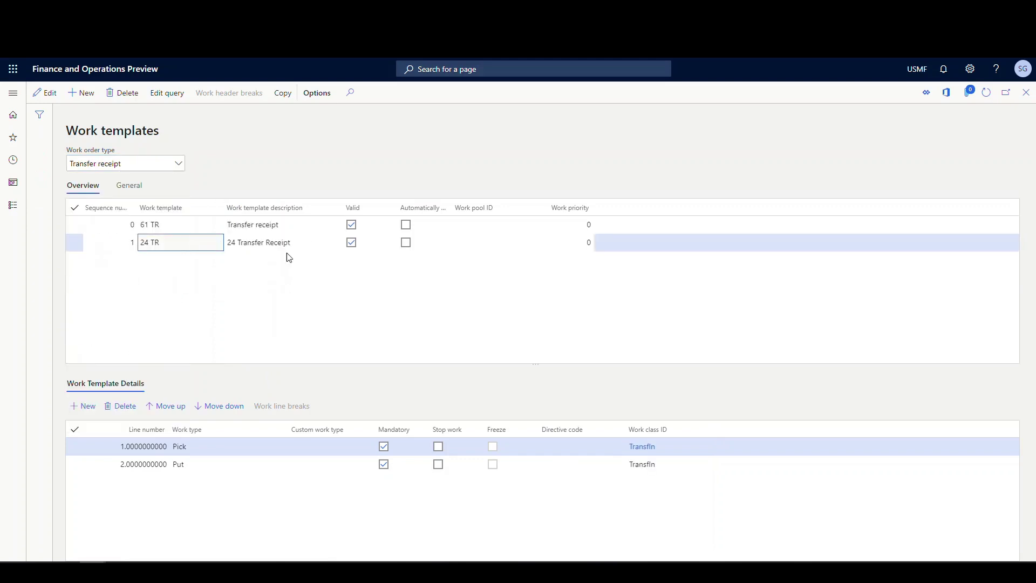
pyautogui.click(169, 93)
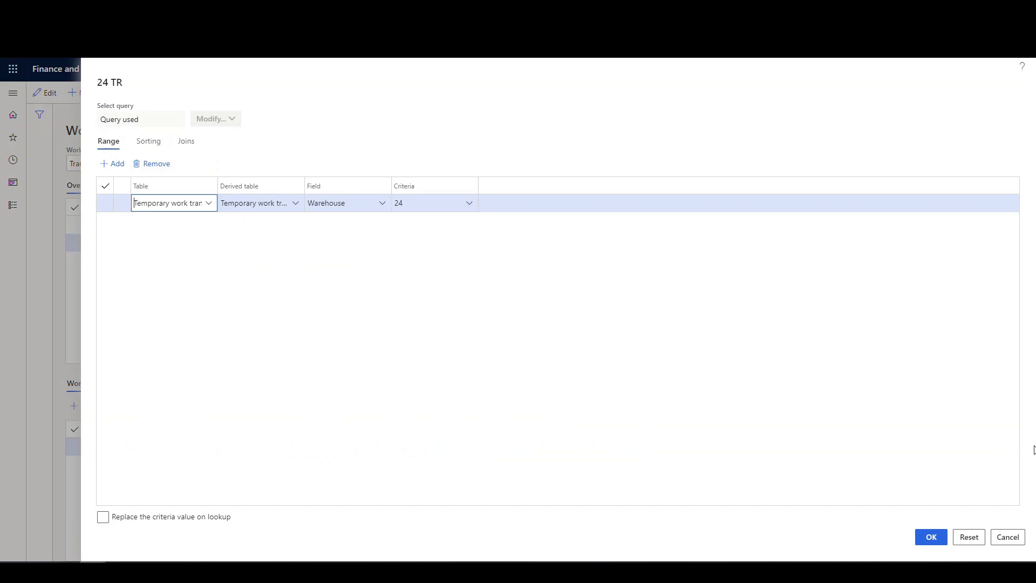
pyautogui.click(1012, 538)
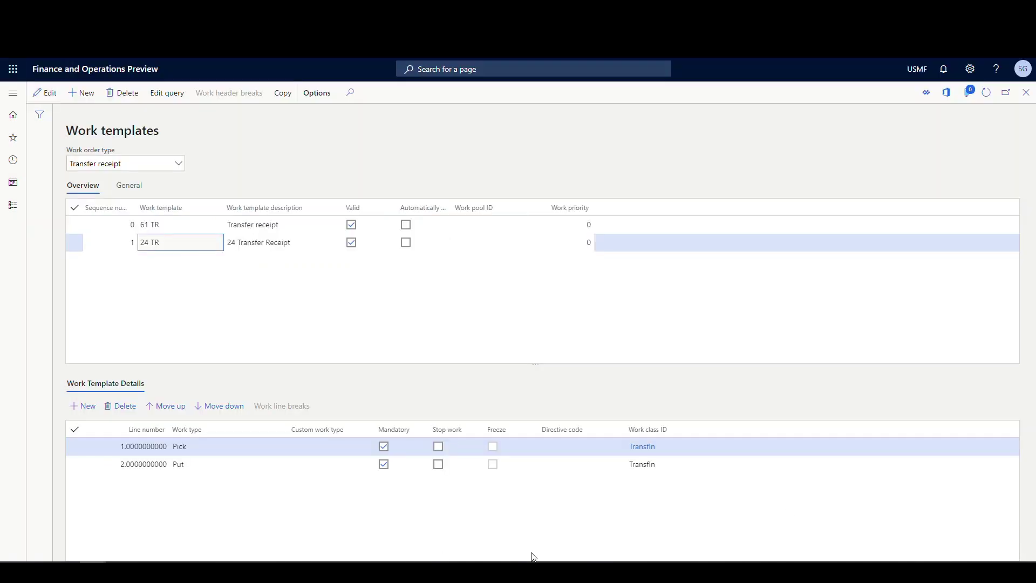
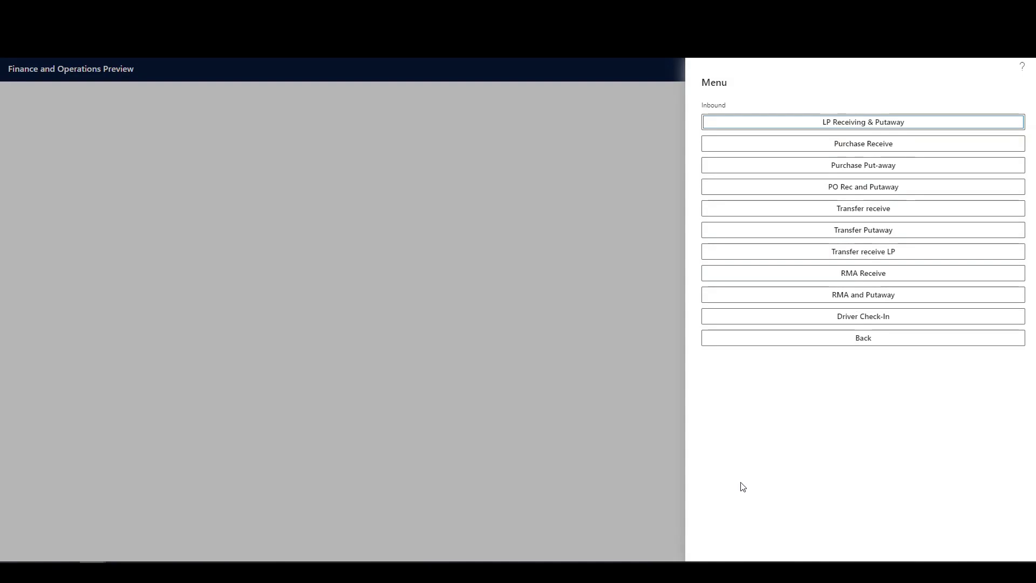
# Start a Transfer receive on the mobile device with the copied transfer order number and item A0001.
pyautogui.click(882, 212)
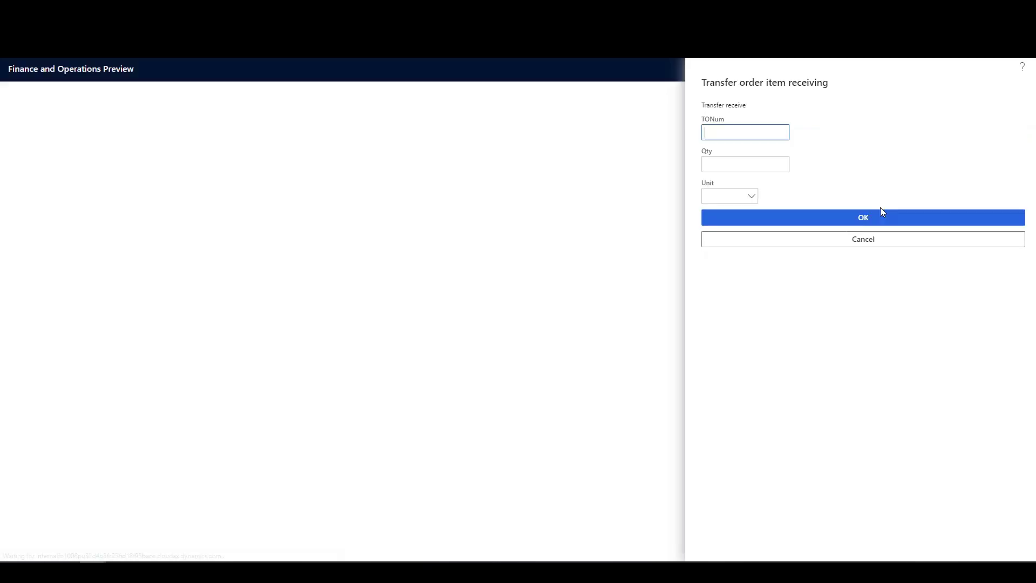
pyautogui.rightClick(740, 133)
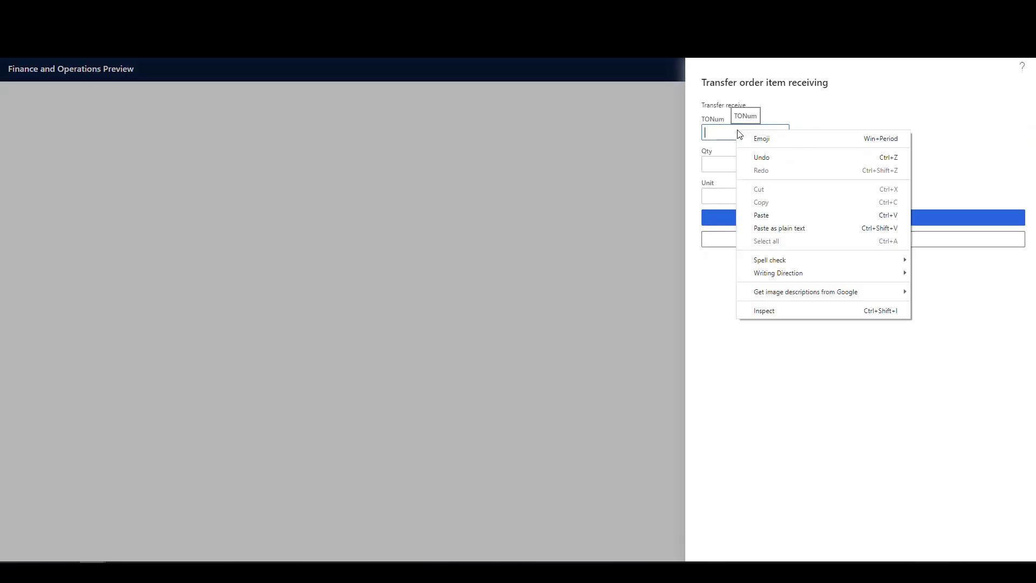
pyautogui.click(776, 216)
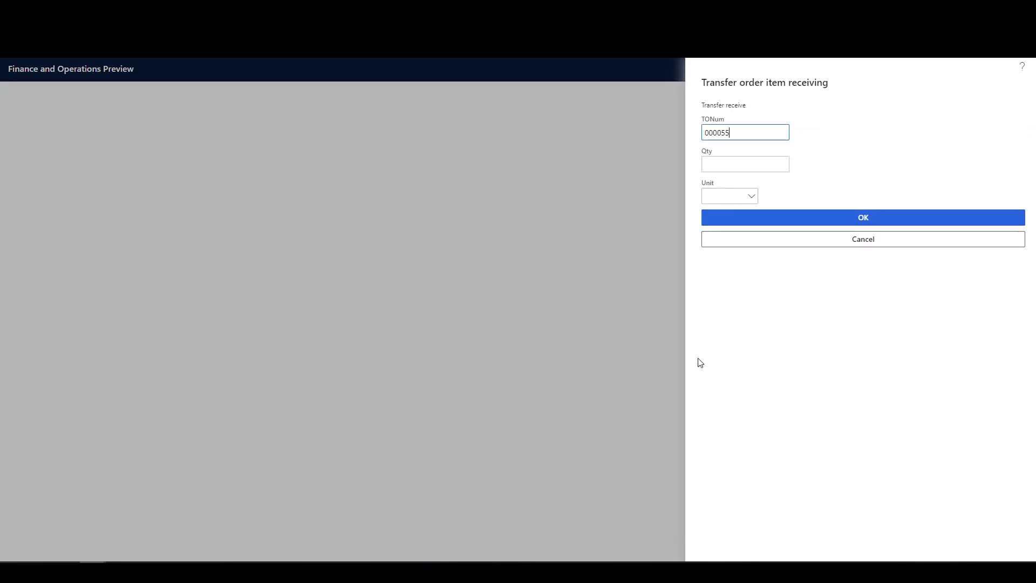
pyautogui.press('Tab')
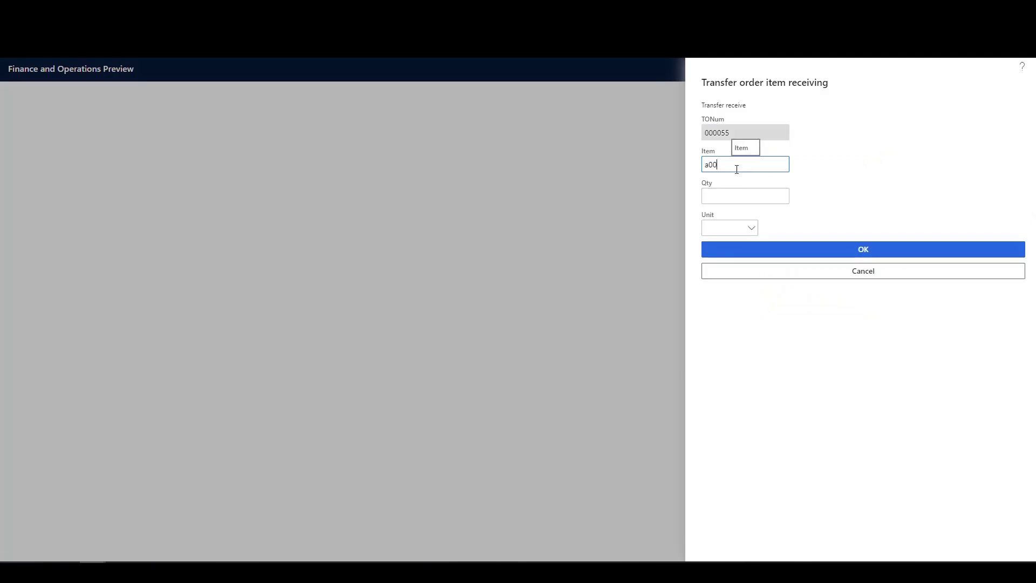
pyautogui.press('Return')
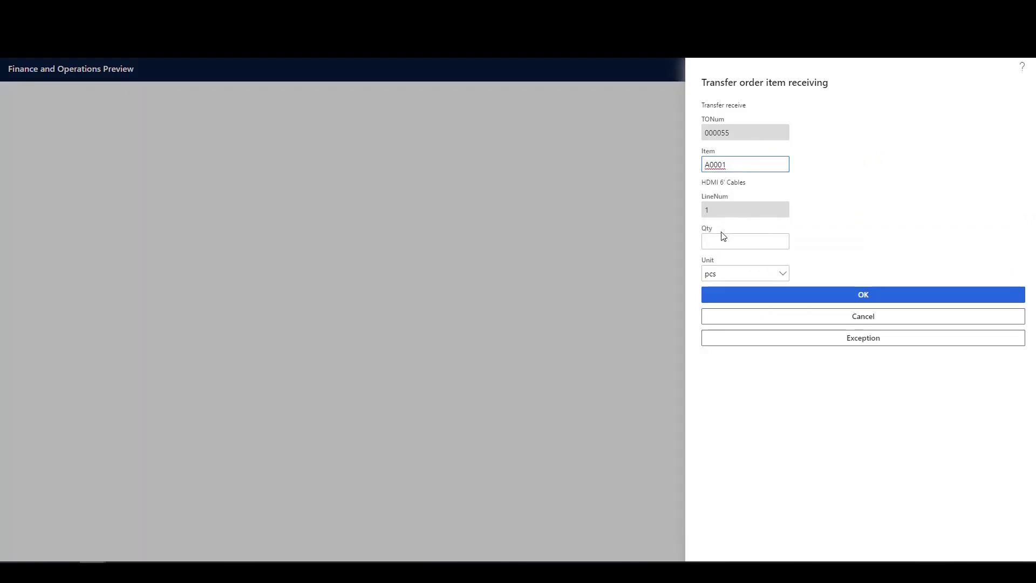
# Receive a quantity of 1 pcs of A0001, then leave the transfer receiving screen.
pyautogui.click(724, 238)
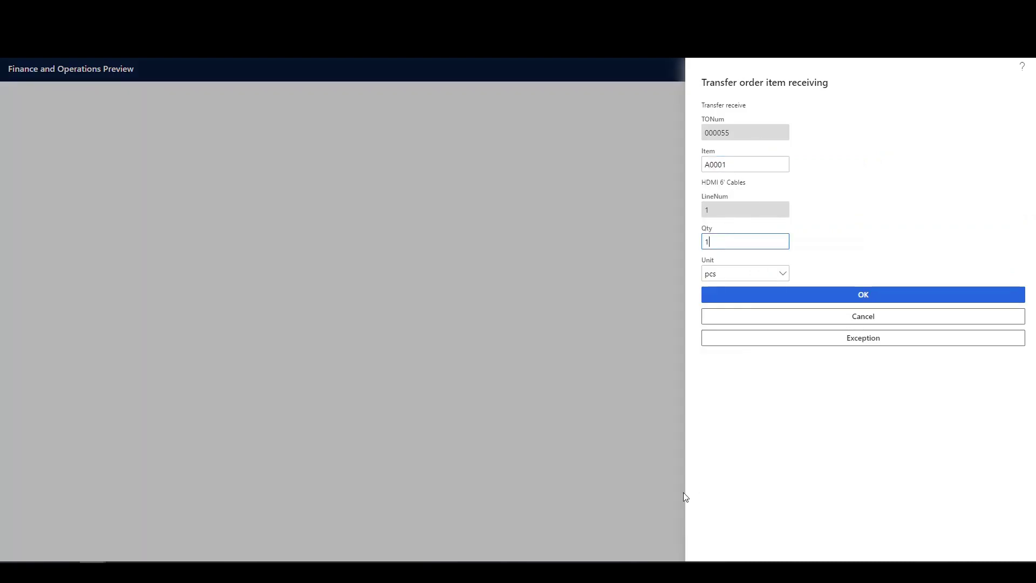
pyautogui.click(864, 295)
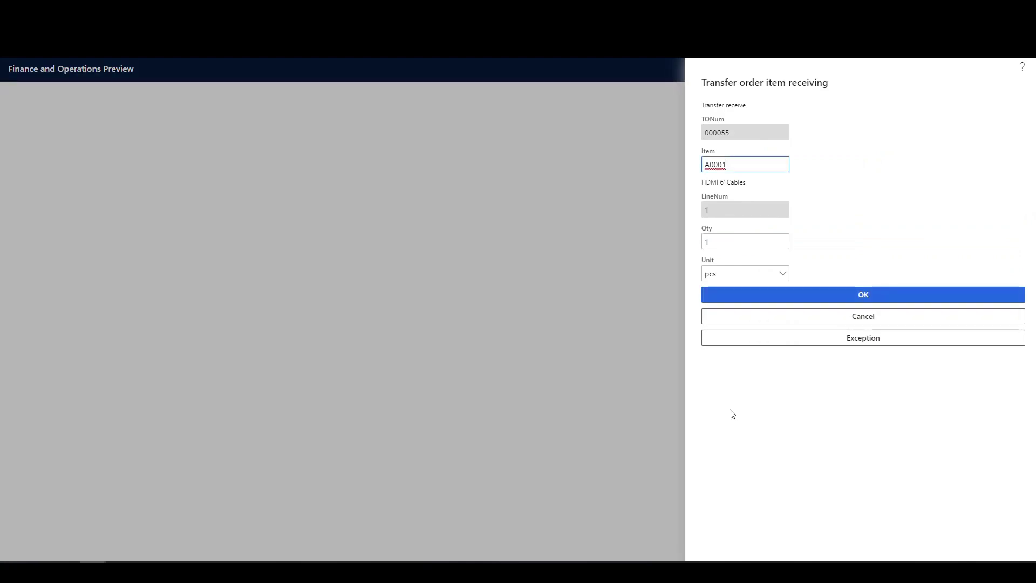
pyautogui.click(875, 297)
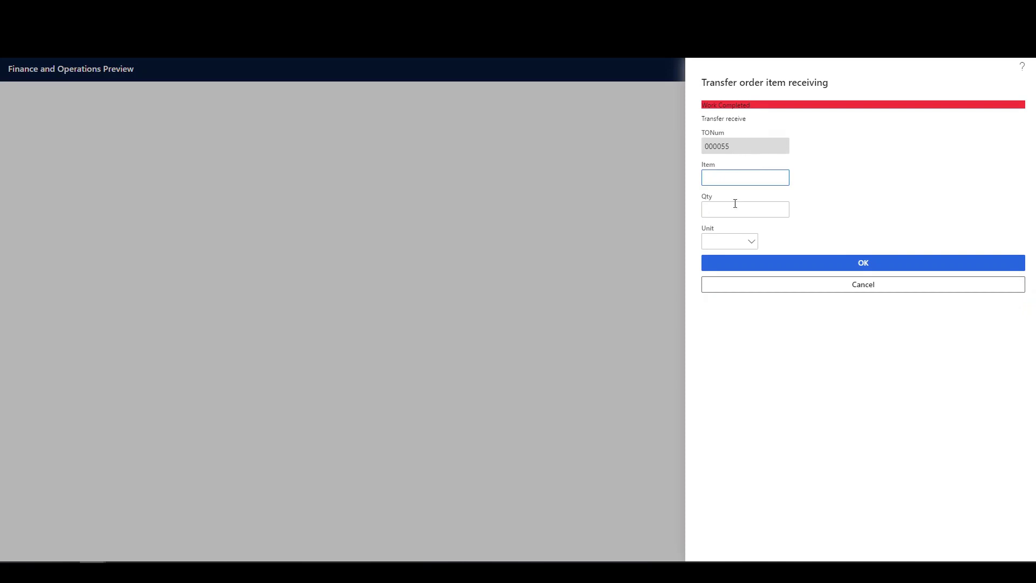
pyautogui.click(876, 292)
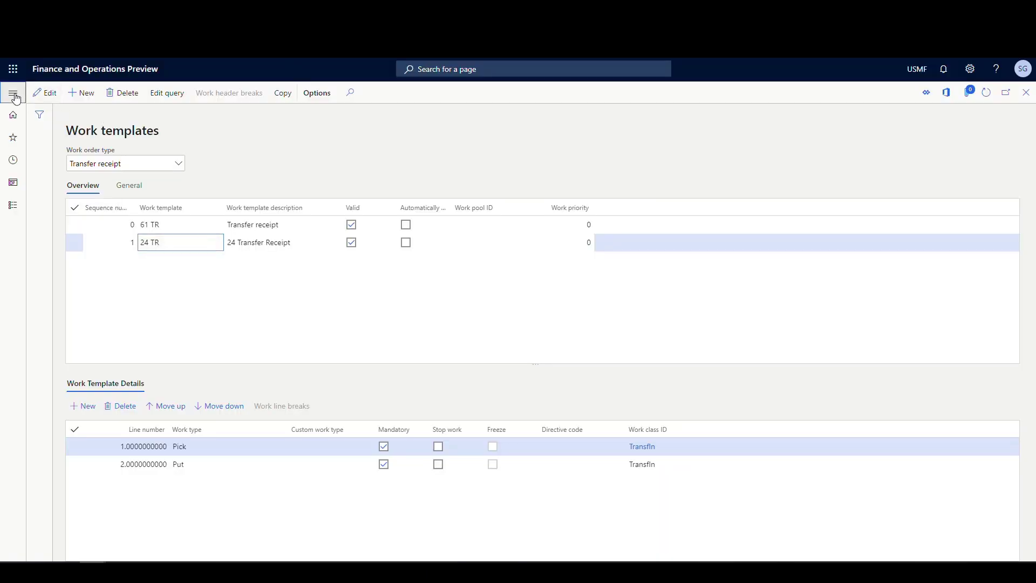
# Open the list of all work and select the work ID of the Transfer receipt work for warehouse 24.
pyautogui.click(13, 95)
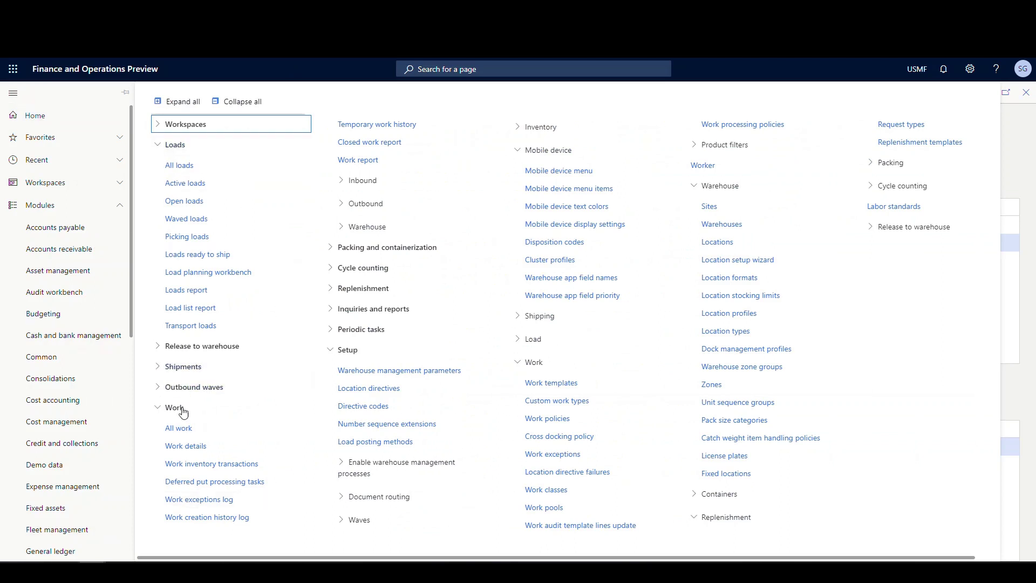
pyautogui.click(174, 429)
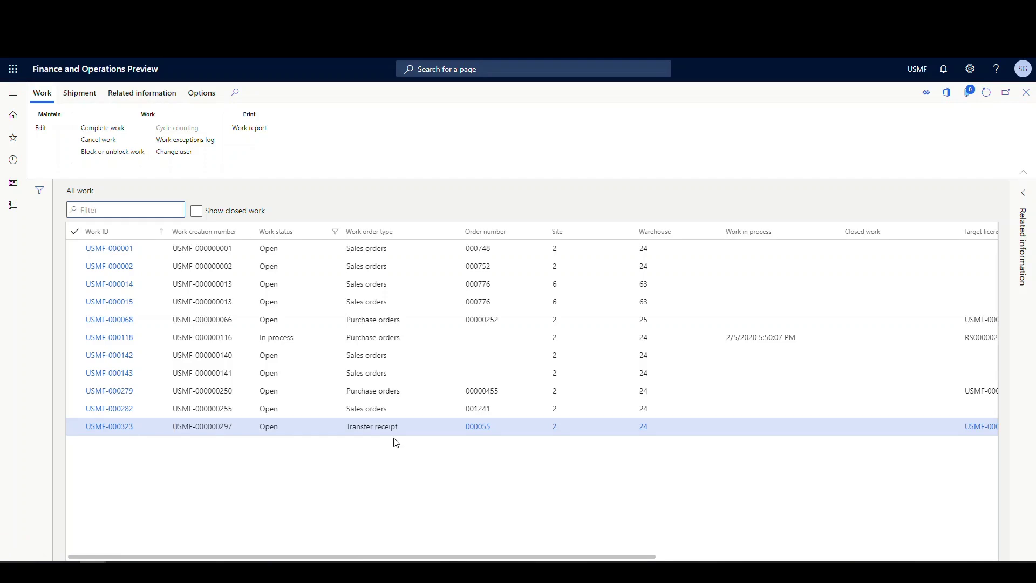
pyautogui.click(121, 428)
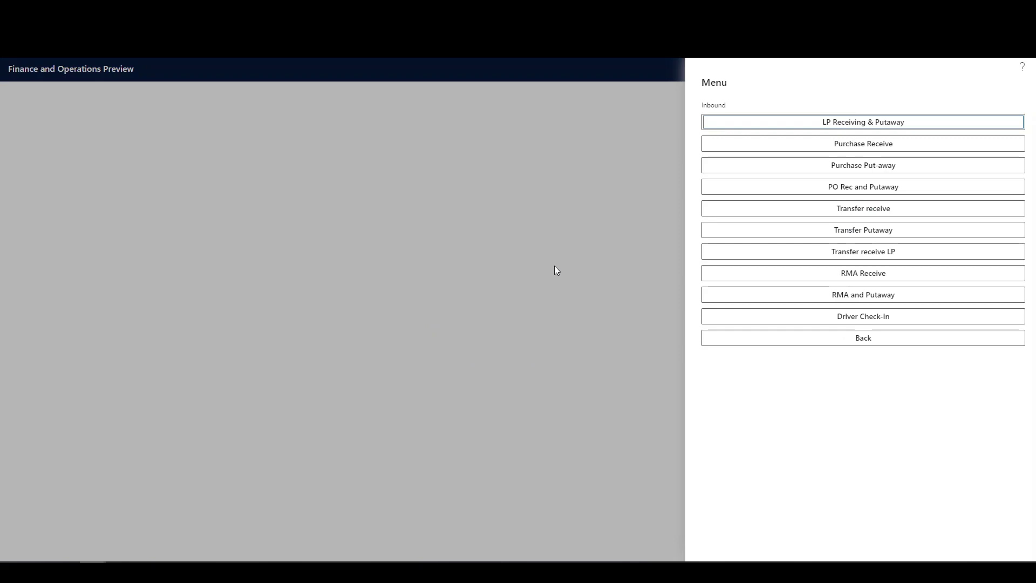
# Complete the Transfer Putaway on the mobile device, picking 1 pcs of A0001 from RECV and putting it to FL-001.
pyautogui.click(870, 232)
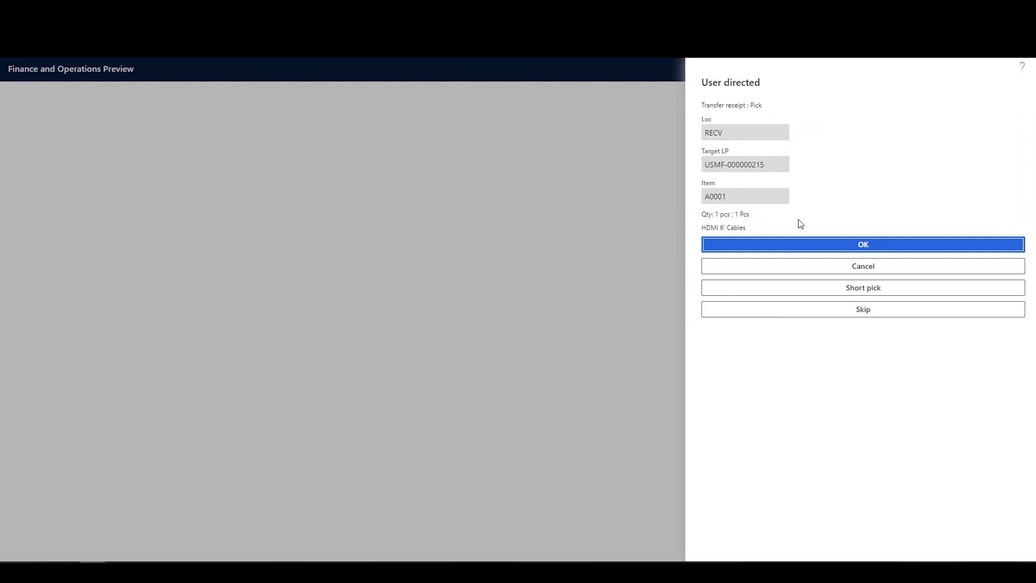
pyautogui.click(871, 247)
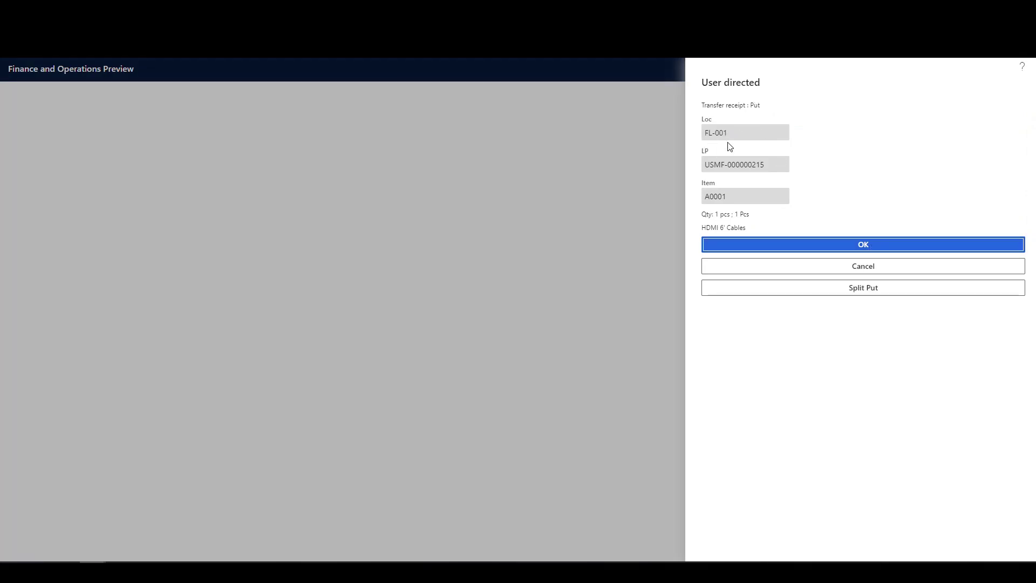
pyautogui.click(867, 247)
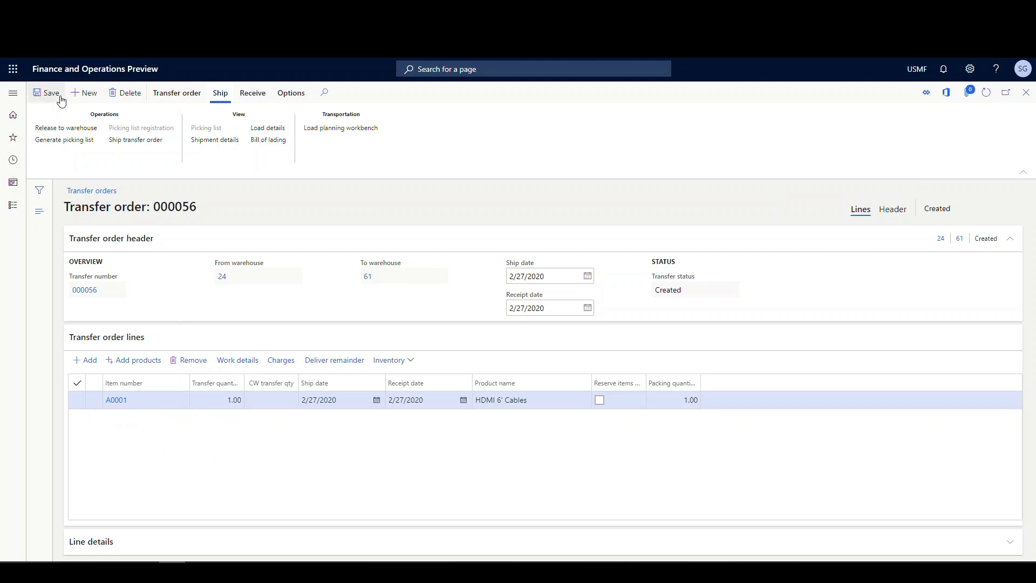
# Release the transfer order from warehouse 24 to 61 to the warehouse and copy the work ID from its work details.
pyautogui.click(90, 129)
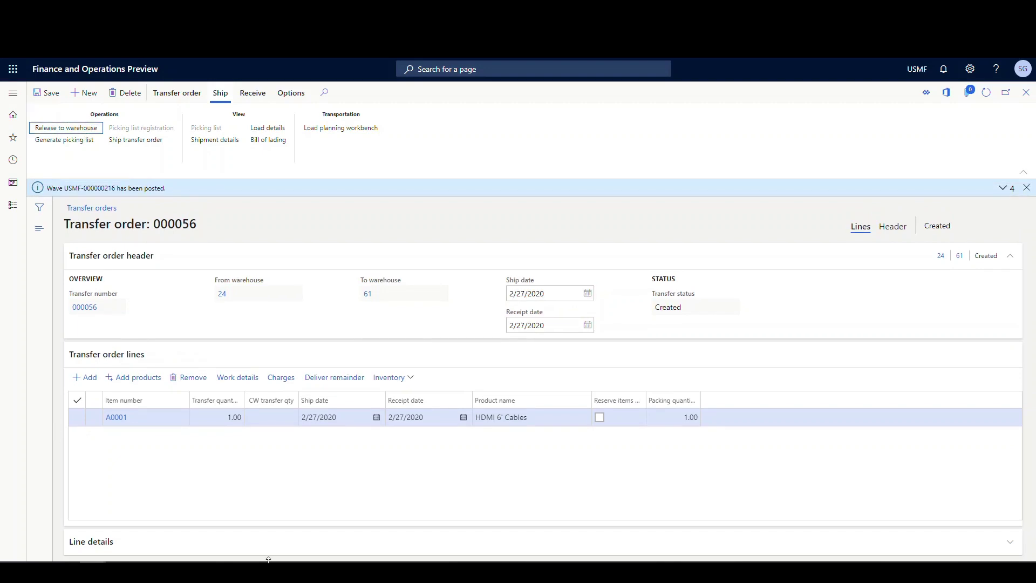
pyautogui.click(238, 378)
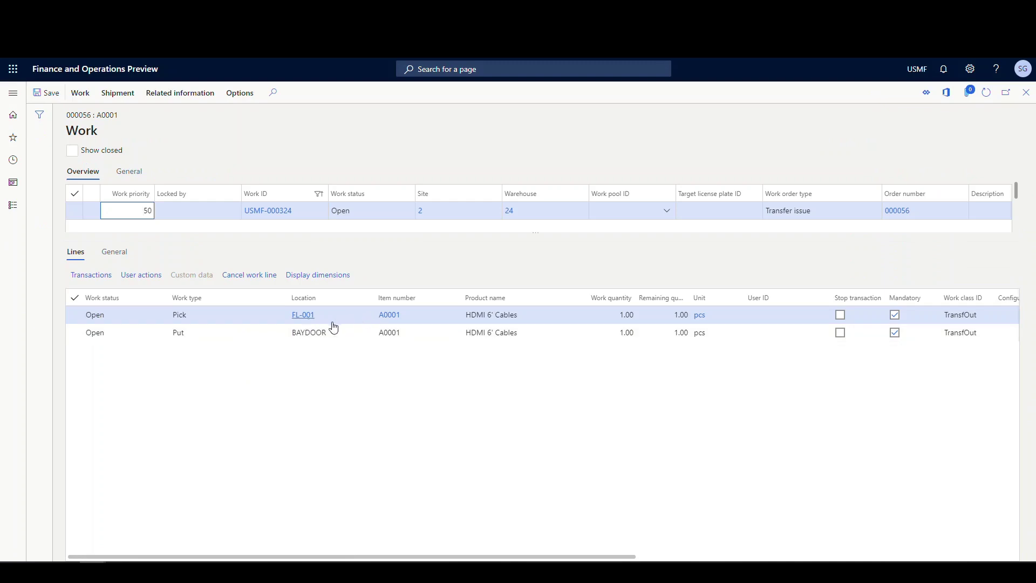
pyautogui.click(301, 209)
pyautogui.hotkey('ctrl', 'c')
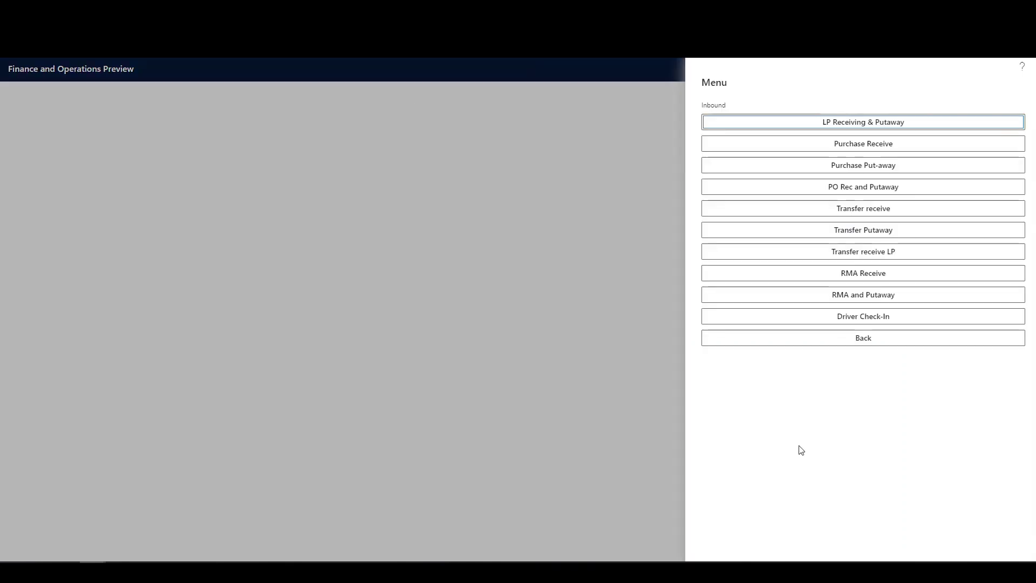
# Start an outbound Transfer pick on the mobile device with the copied work ID.
pyautogui.click(856, 338)
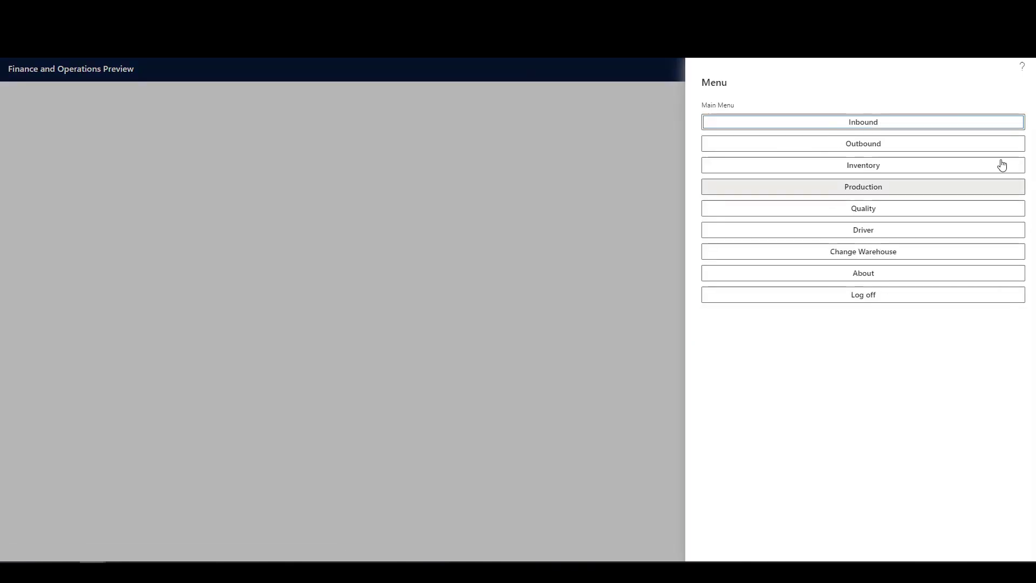
pyautogui.click(846, 143)
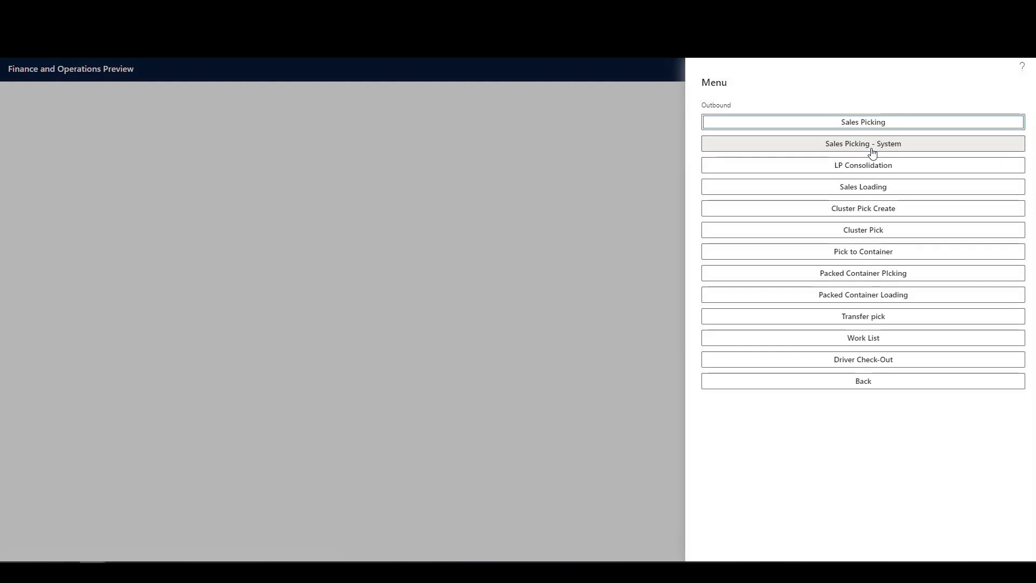
pyautogui.click(807, 315)
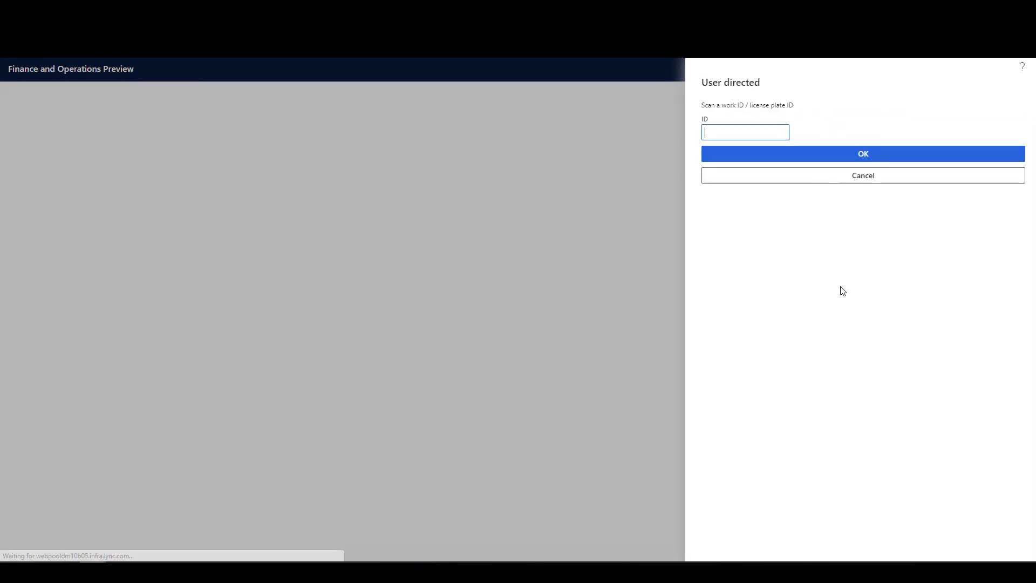
pyautogui.rightClick(716, 132)
pyautogui.click(760, 216)
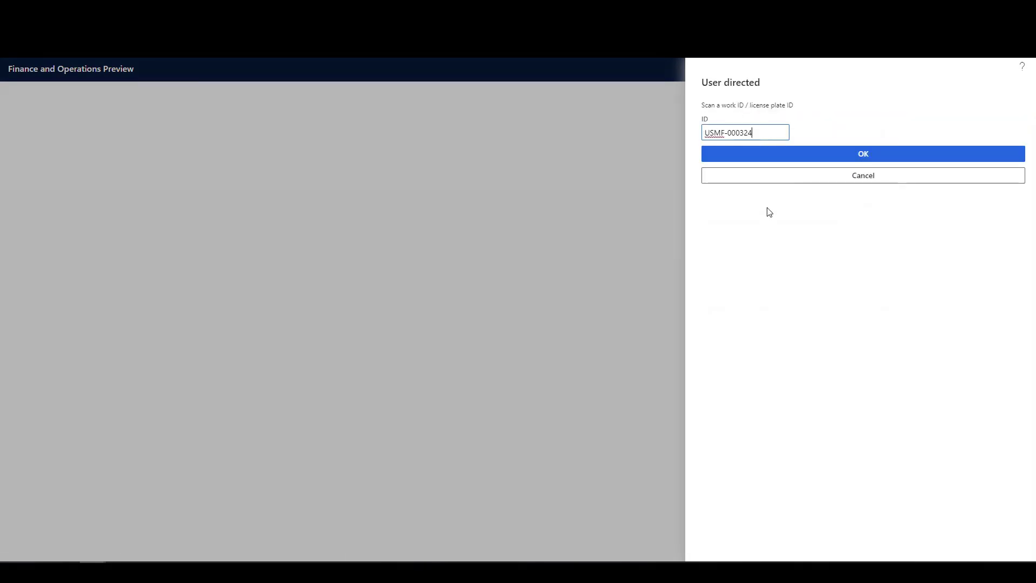
pyautogui.click(821, 155)
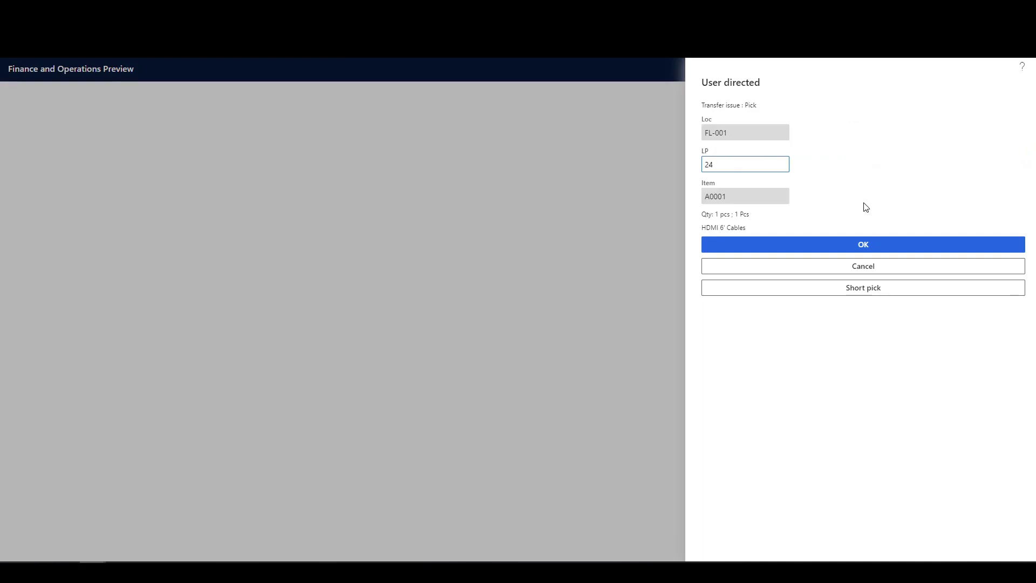
# Pick 1 pcs of A0001 from FL-001 with license plate 24, copy the target license plate, and put the item to BAYDOOR.
pyautogui.click(876, 245)
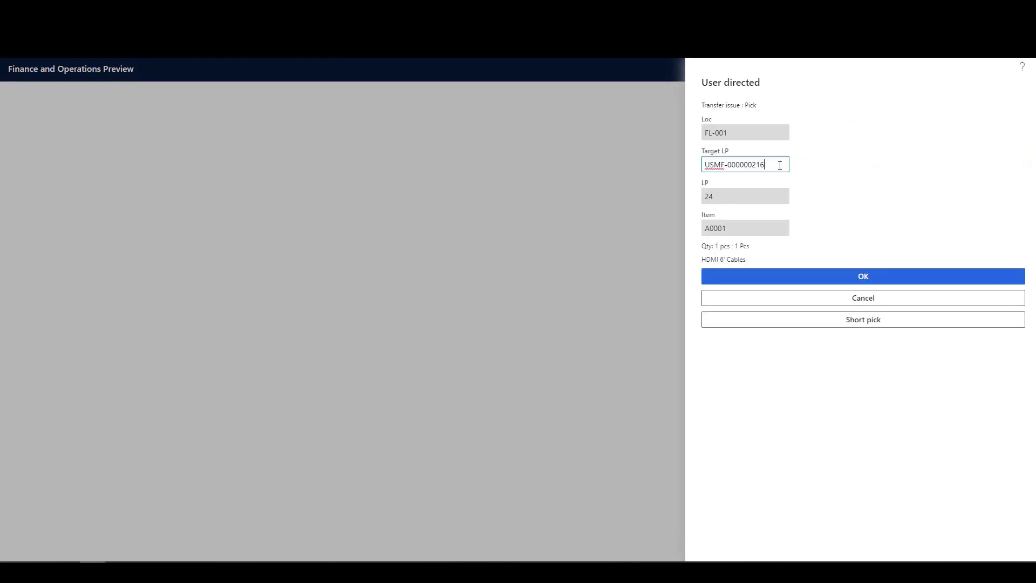
pyautogui.moveTo(780, 166); pyautogui.dragTo(696, 180)
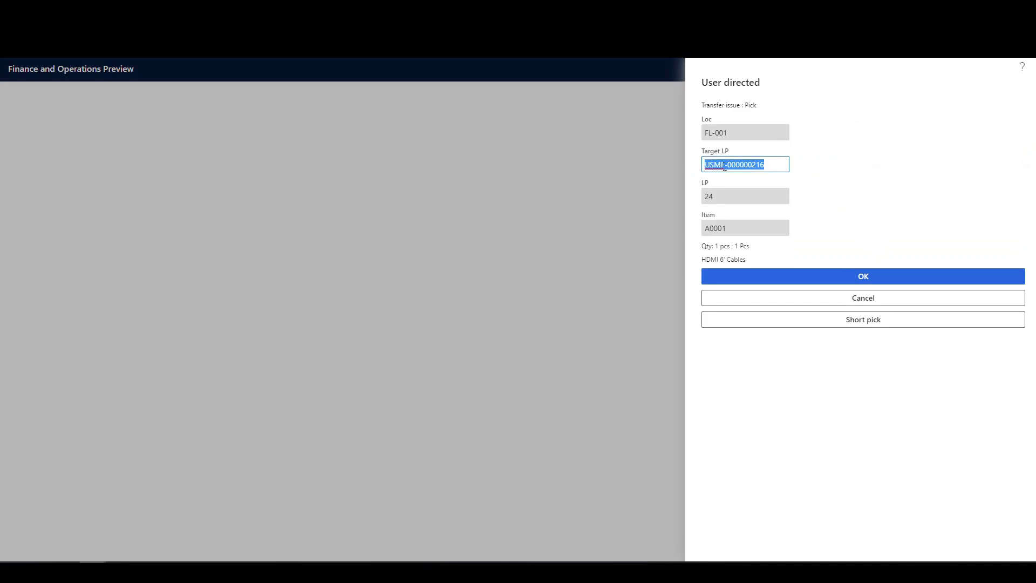
pyautogui.rightClick(725, 166)
pyautogui.click(745, 201)
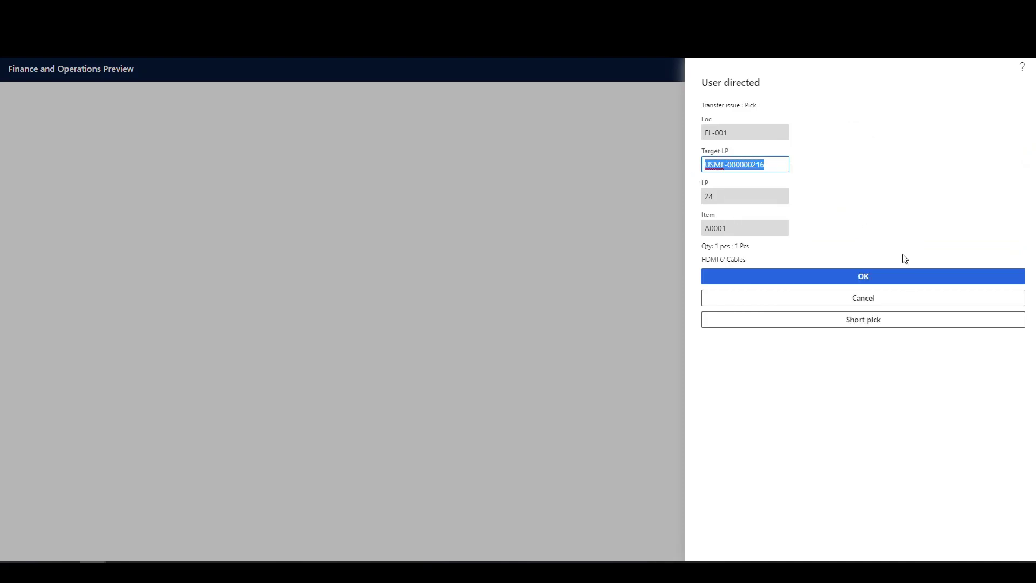
pyautogui.click(865, 277)
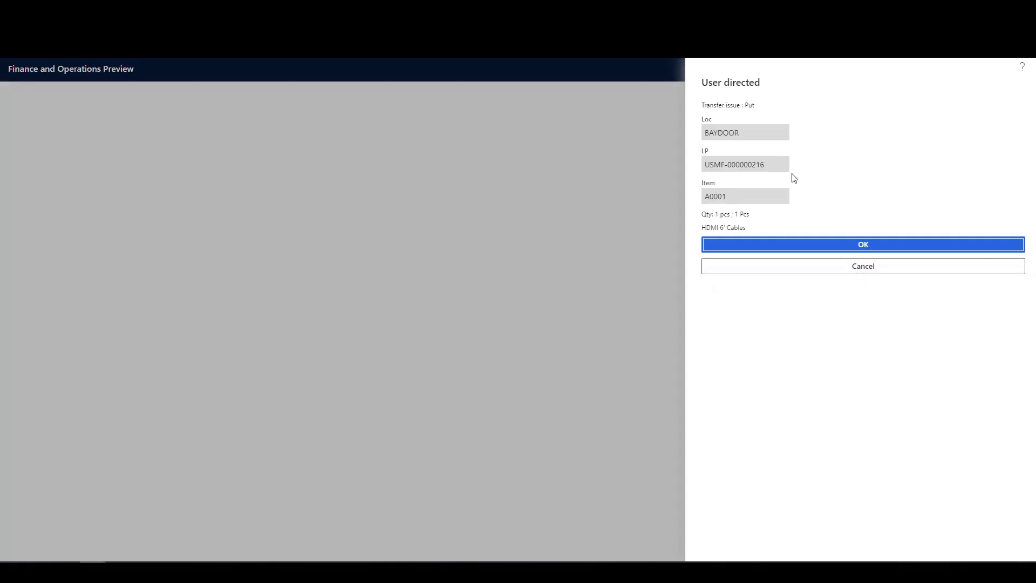
pyautogui.click(859, 244)
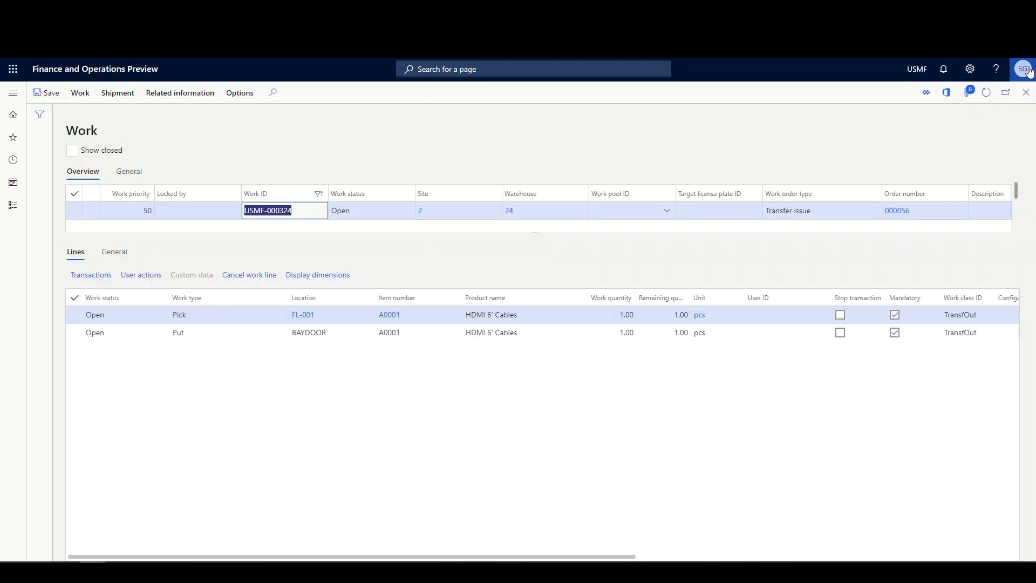
# Refresh the transfer issue work to check its status, and return to the transfer order.
pyautogui.click(987, 92)
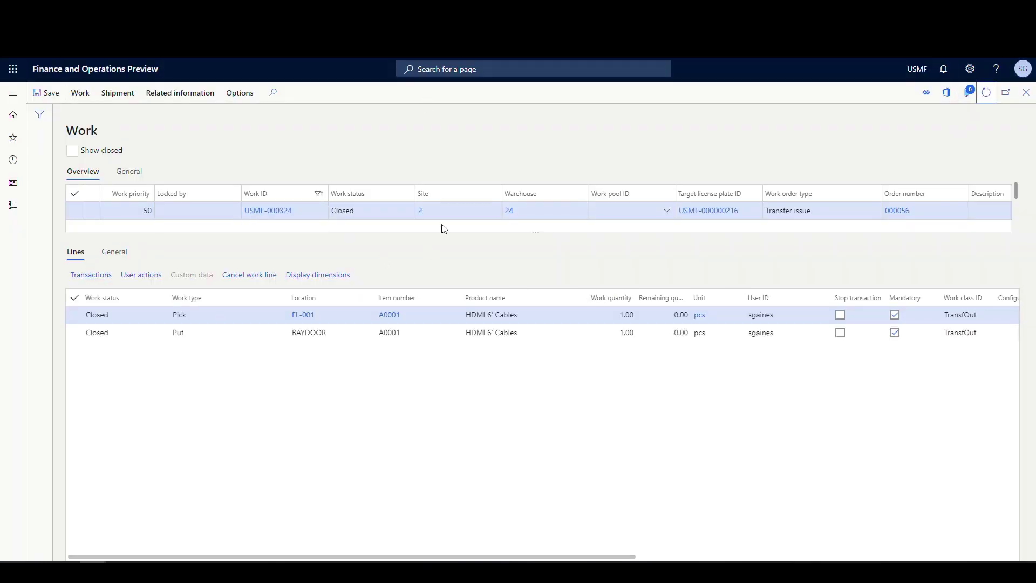
pyautogui.click(1027, 95)
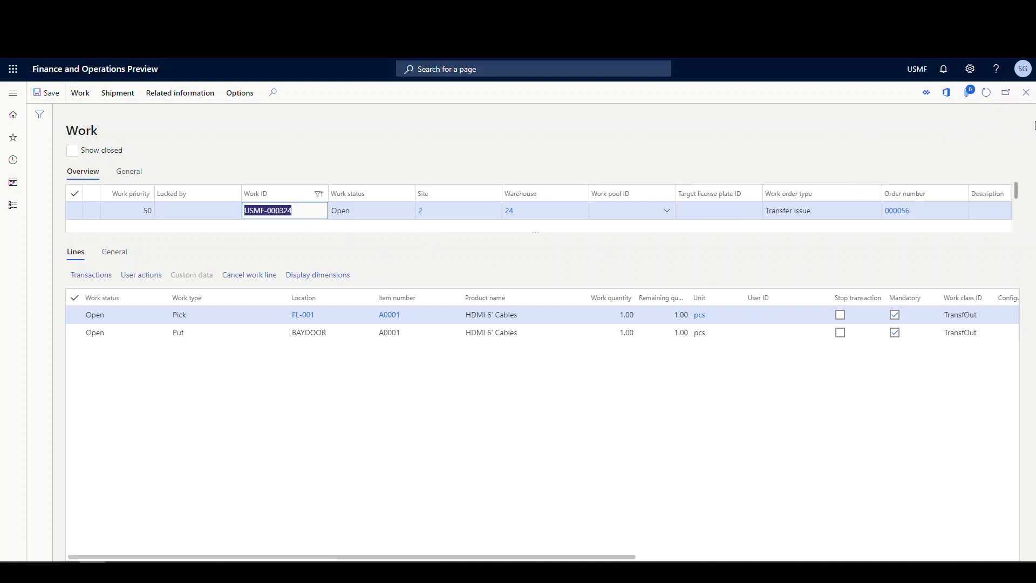
pyautogui.click(1027, 92)
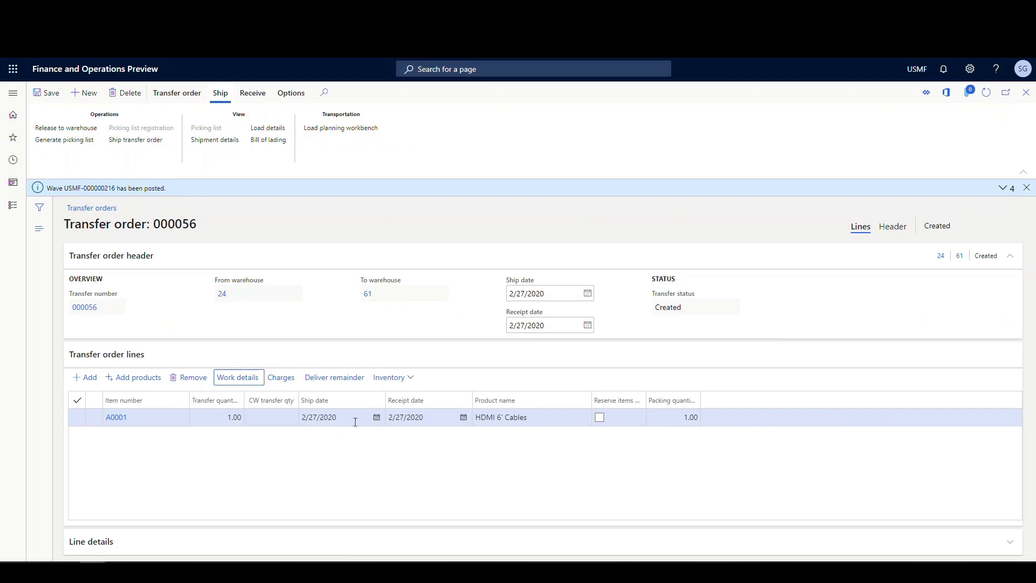
# Confirm the transfer order's shipment from its shipment details, and refresh the order to check its status.
pyautogui.click(225, 144)
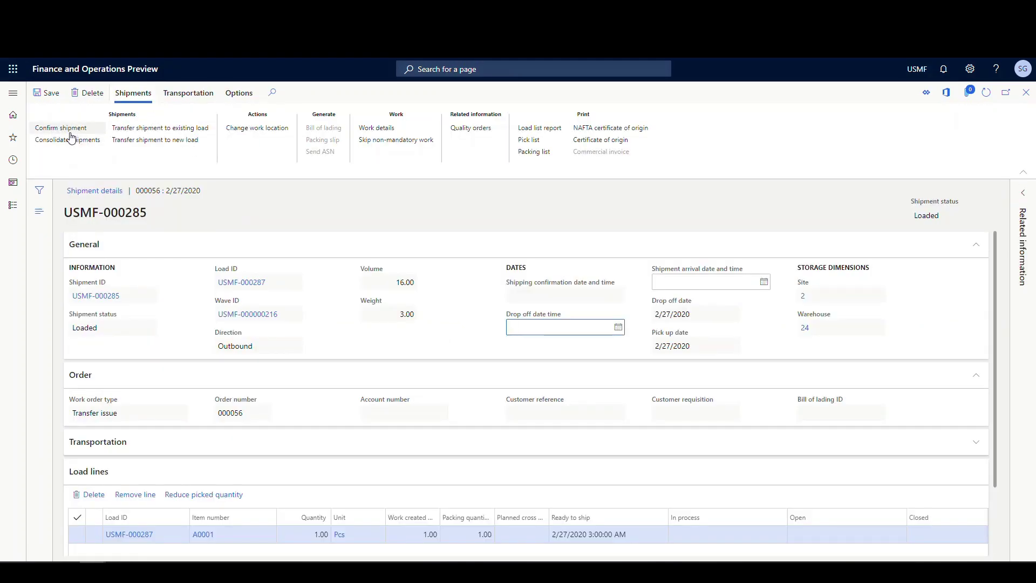
pyautogui.click(70, 132)
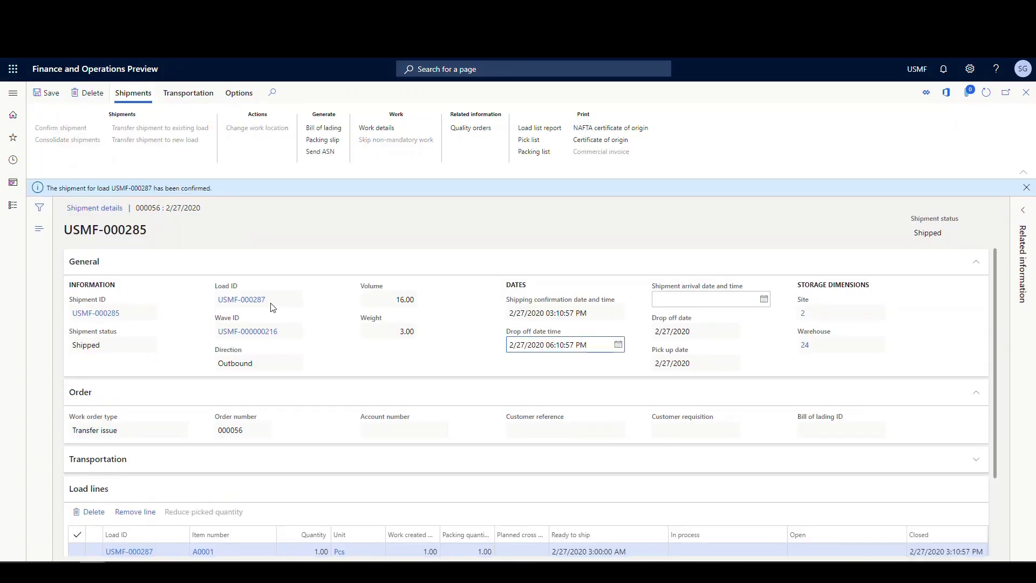
pyautogui.click(1026, 92)
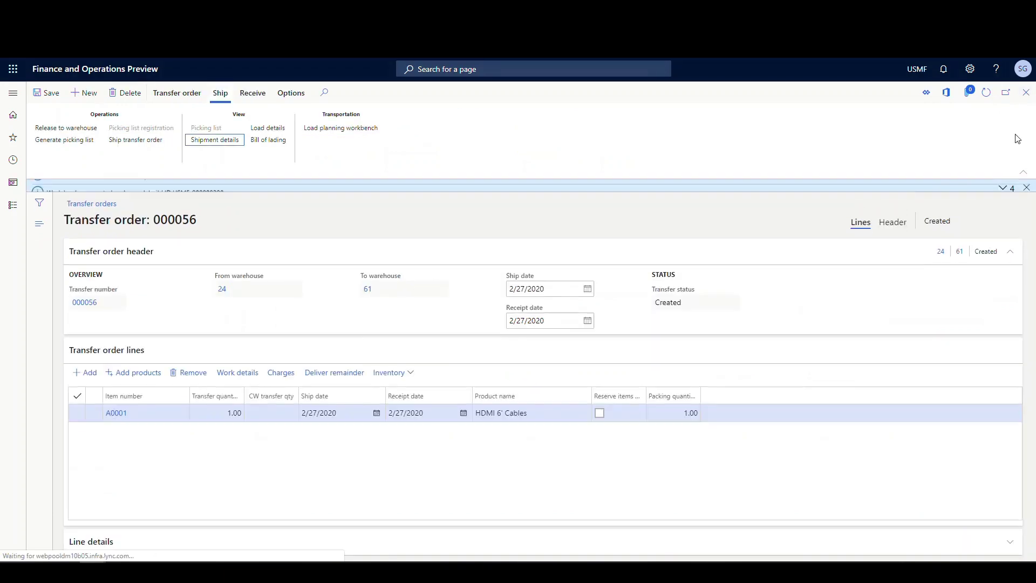
pyautogui.click(988, 93)
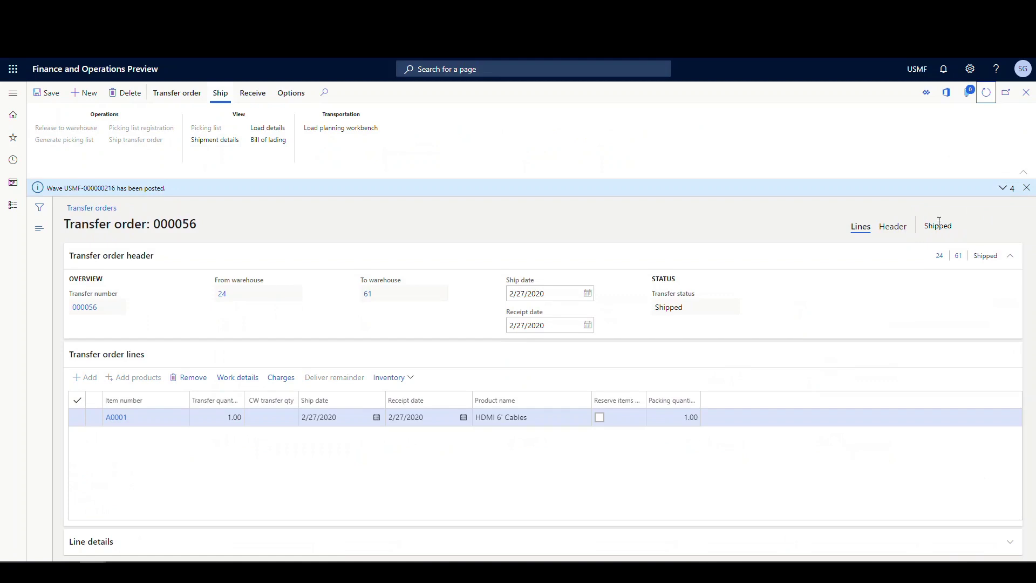
pyautogui.moveTo(939, 223)
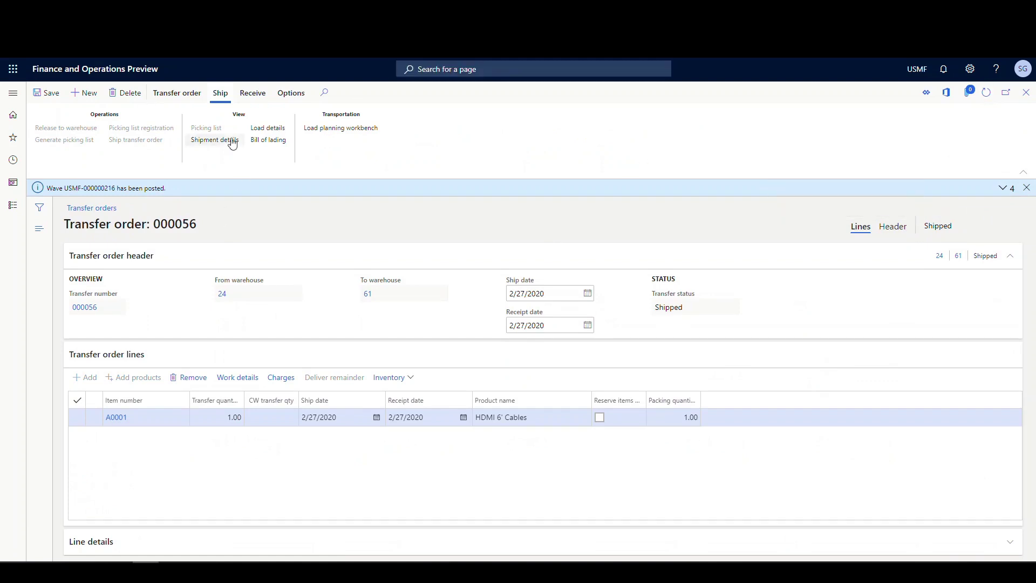
# Copy the transfer order number from the order's title.
pyautogui.moveTo(198, 227); pyautogui.dragTo(147, 223)
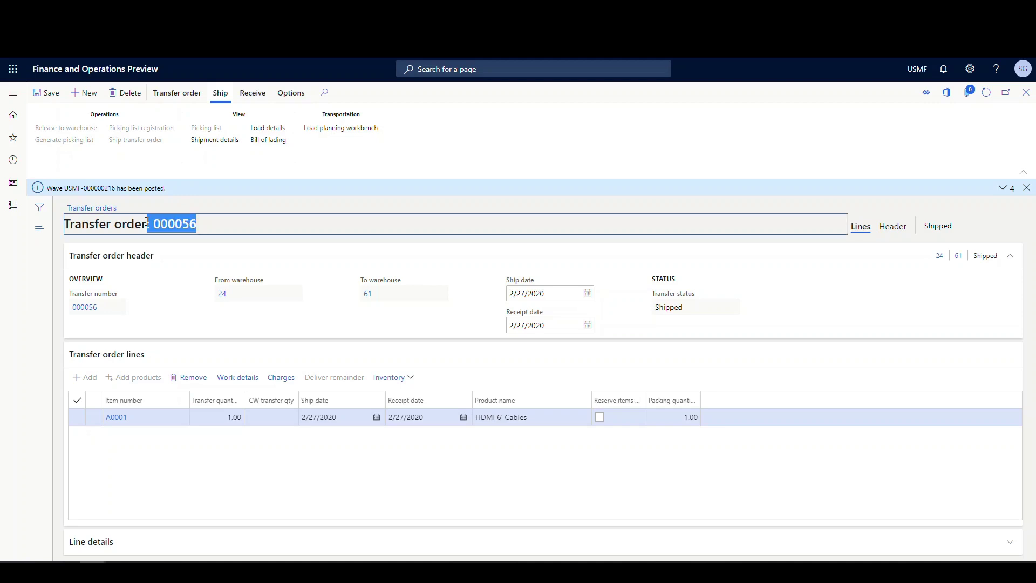
pyautogui.rightClick(162, 224)
pyautogui.click(232, 233)
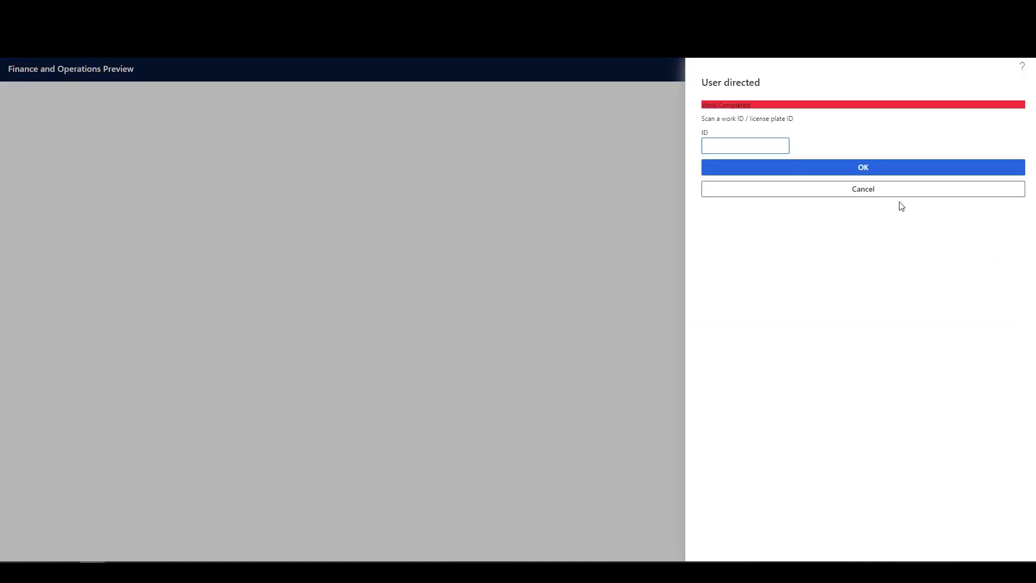
# Leave the transfer picking screen and change the mobile device's warehouse to 61.
pyautogui.click(875, 196)
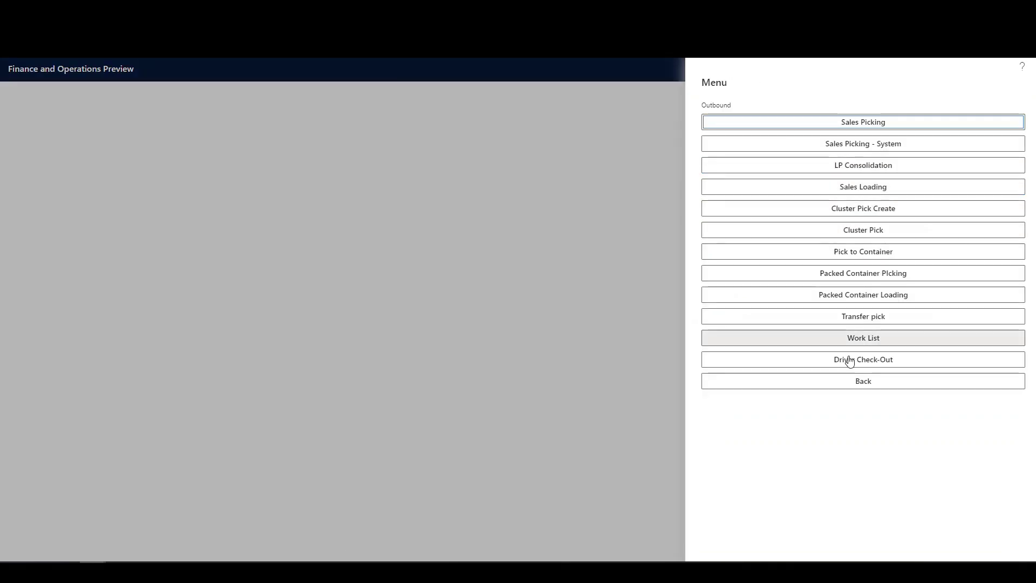
pyautogui.click(866, 384)
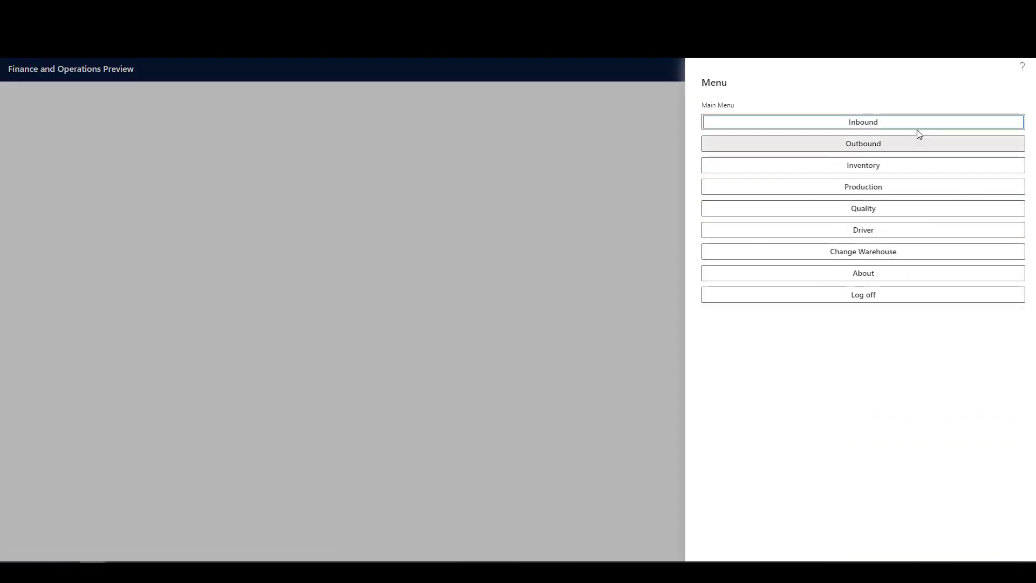
pyautogui.click(898, 252)
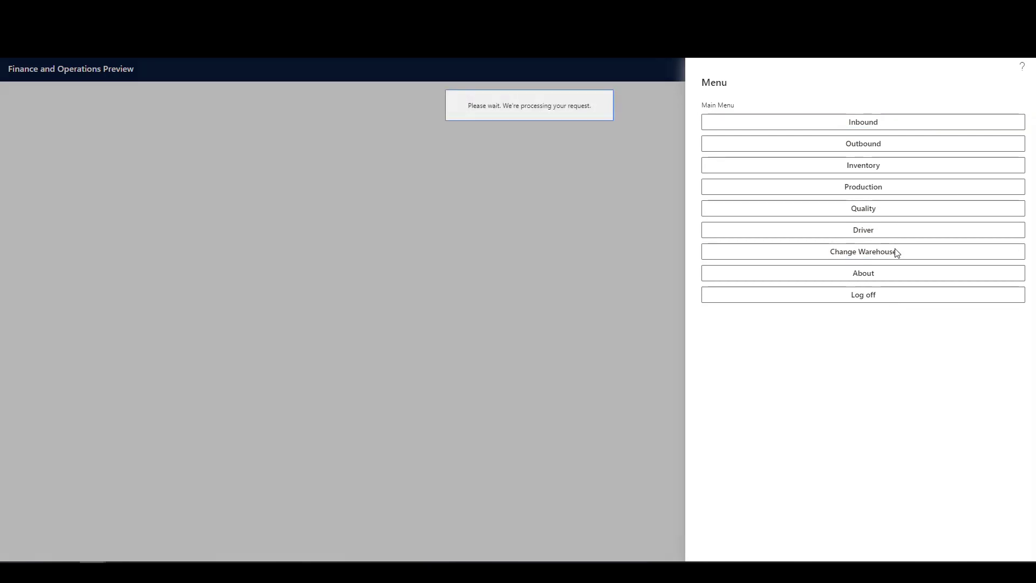
pyautogui.click(783, 120)
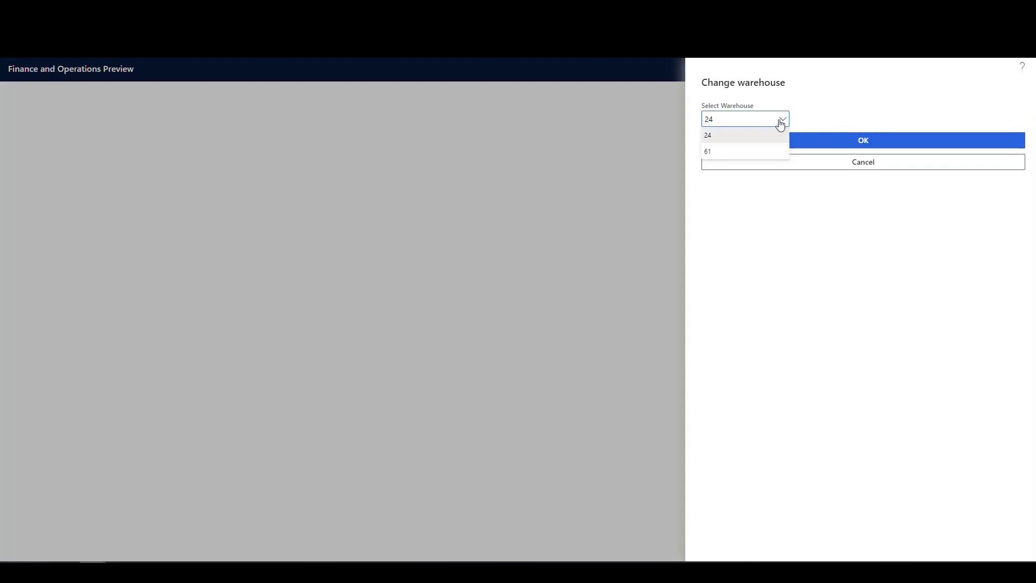
pyautogui.click(744, 153)
pyautogui.click(864, 142)
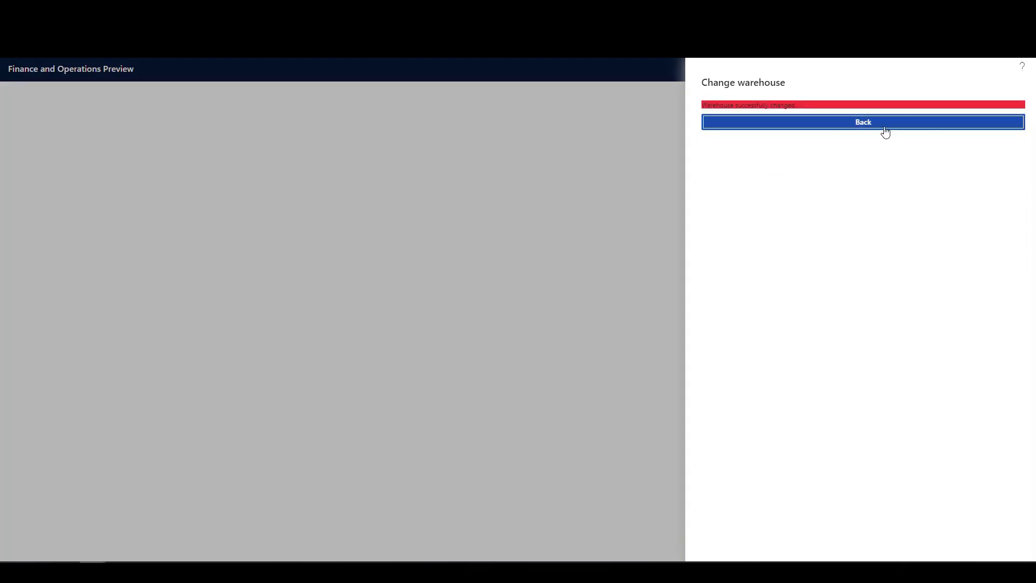
pyautogui.click(885, 126)
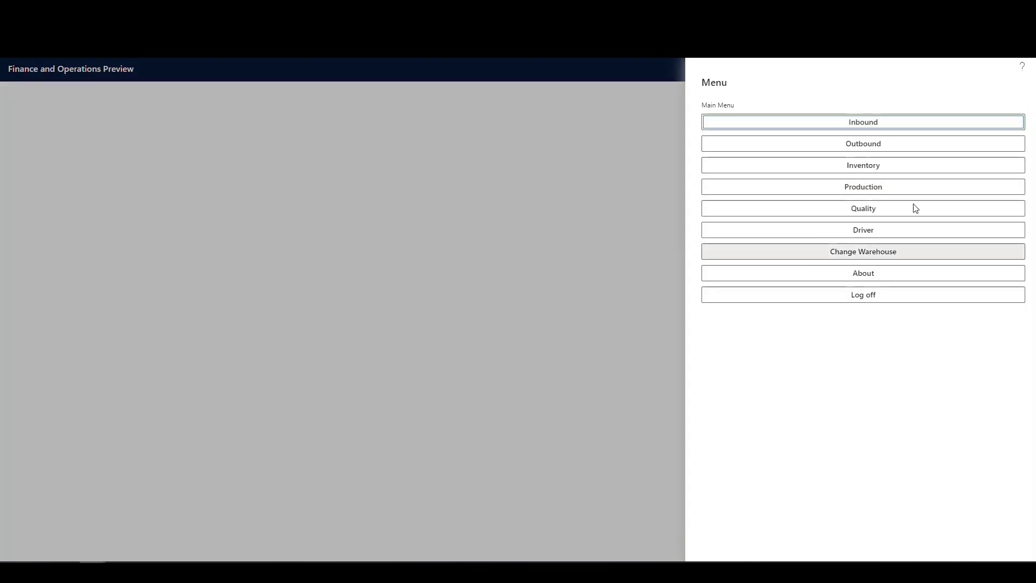
# Try to receive item a0001 of the copied transfer order with the inbound Transfer receive function.
pyautogui.click(870, 124)
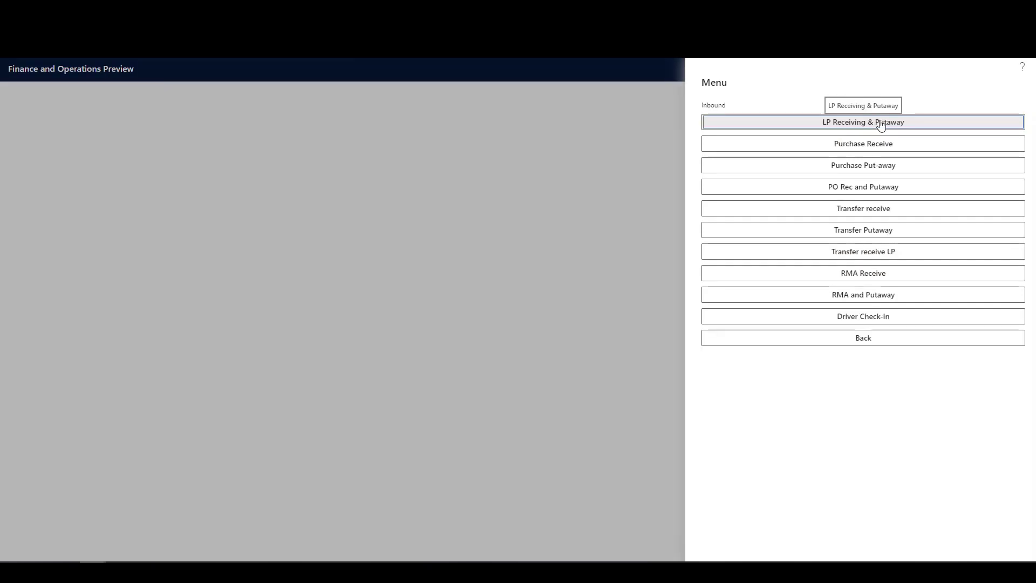
pyautogui.click(898, 213)
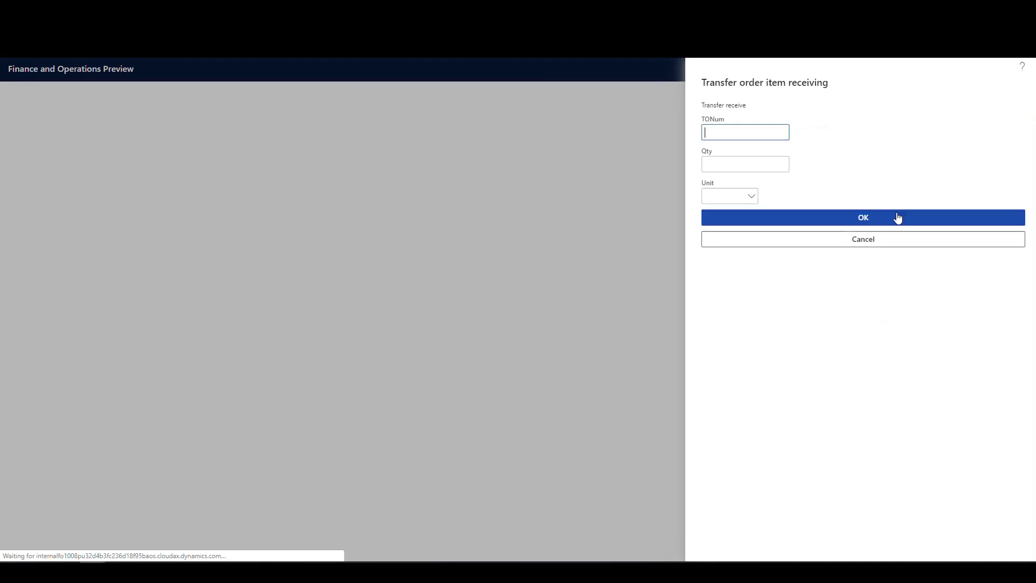
pyautogui.rightClick(720, 133)
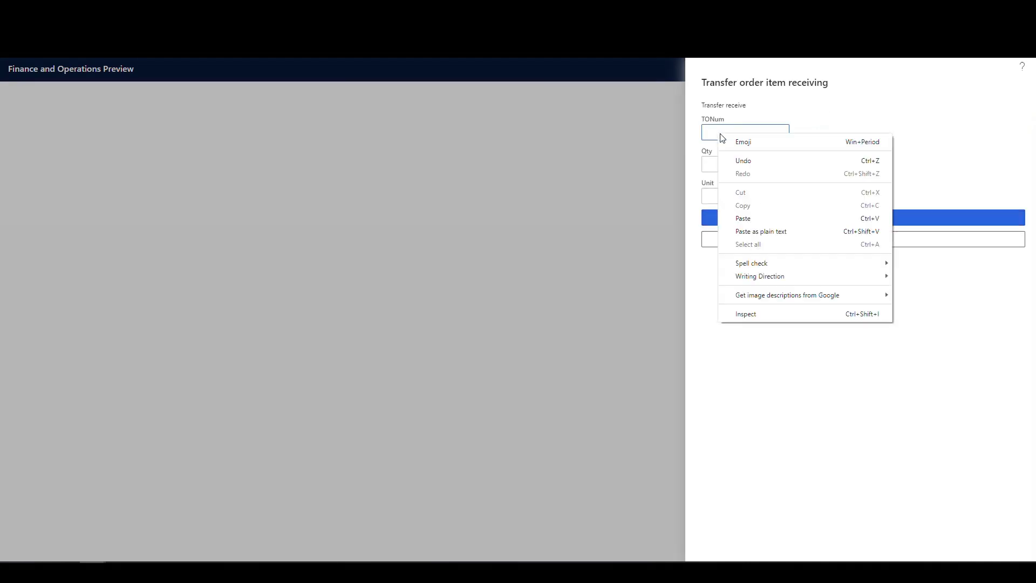
pyautogui.click(771, 216)
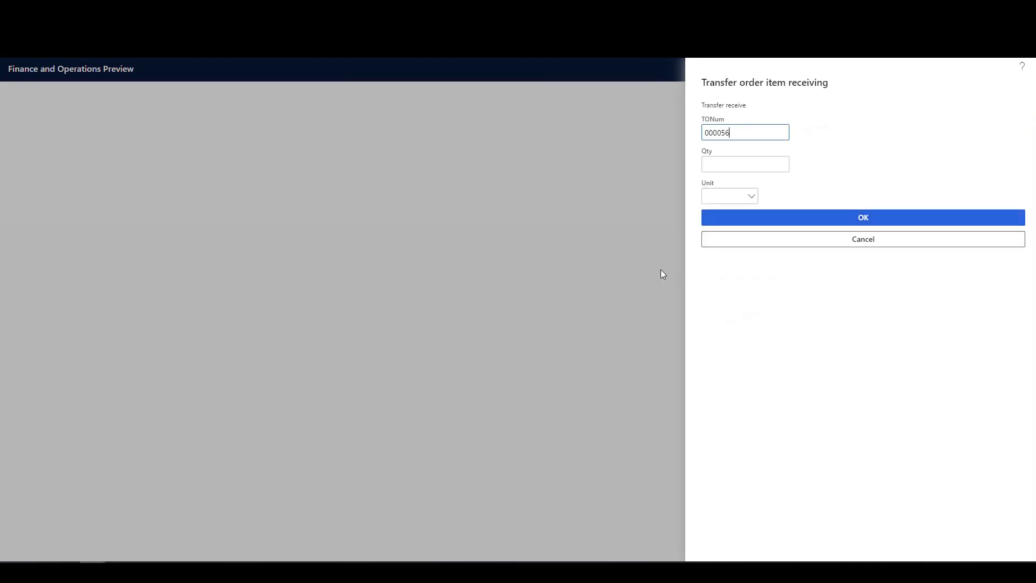
pyautogui.press('Return')
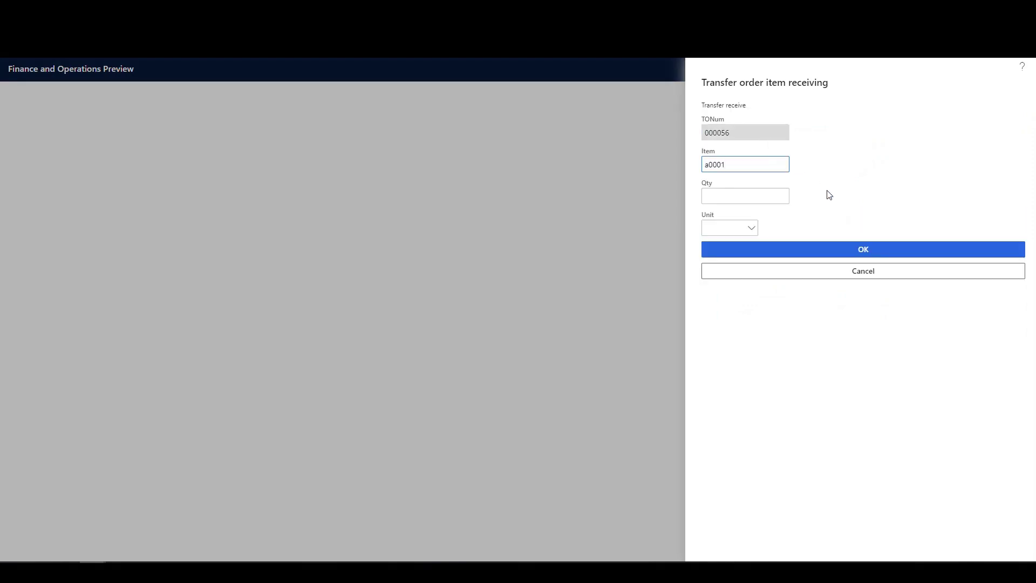
pyautogui.press('Return')
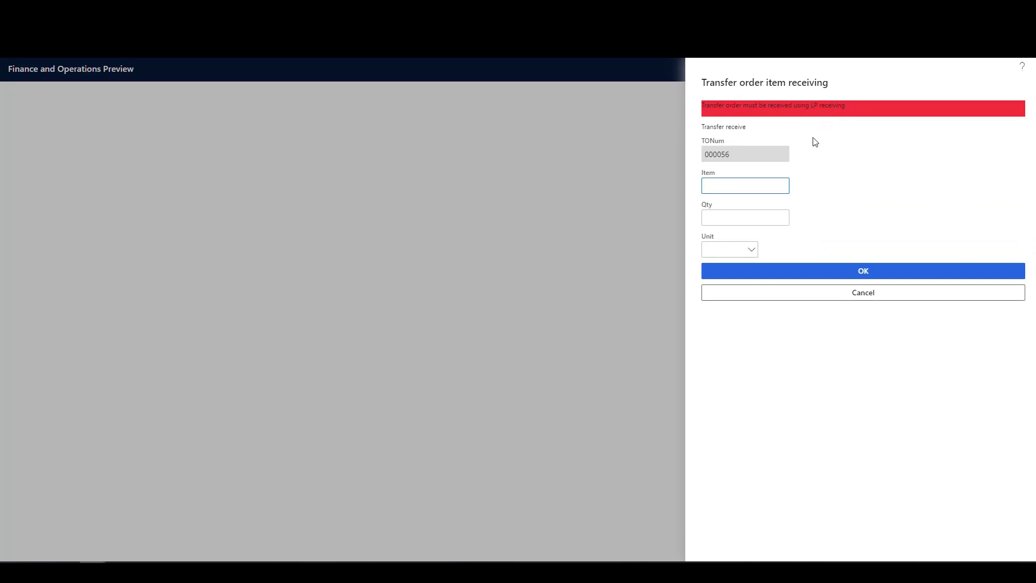
pyautogui.click(858, 295)
# Review the general settings of the Transfer receive LP item in the mobile device menu items.
pyautogui.click(346, 351)
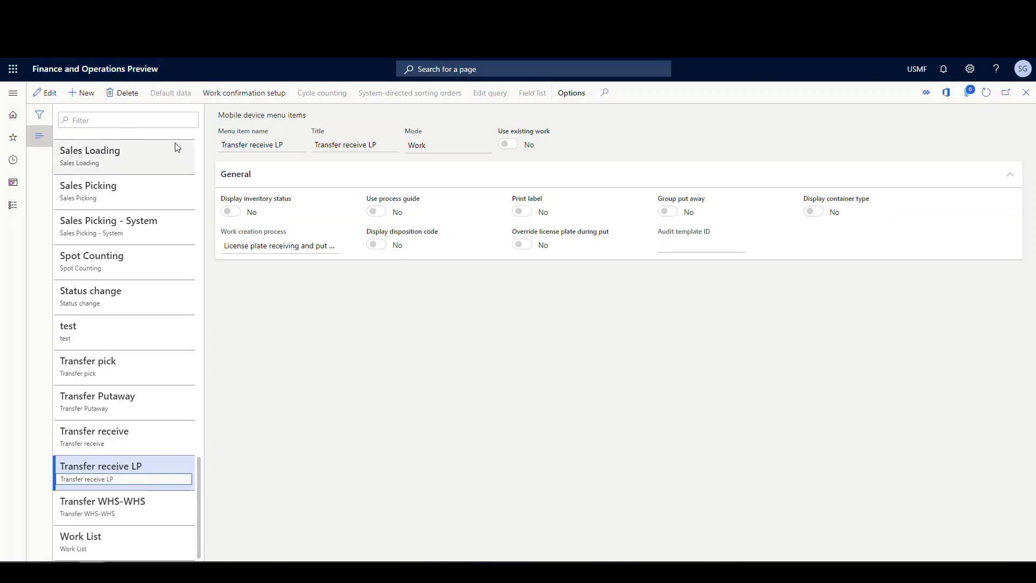
pyautogui.click(168, 471)
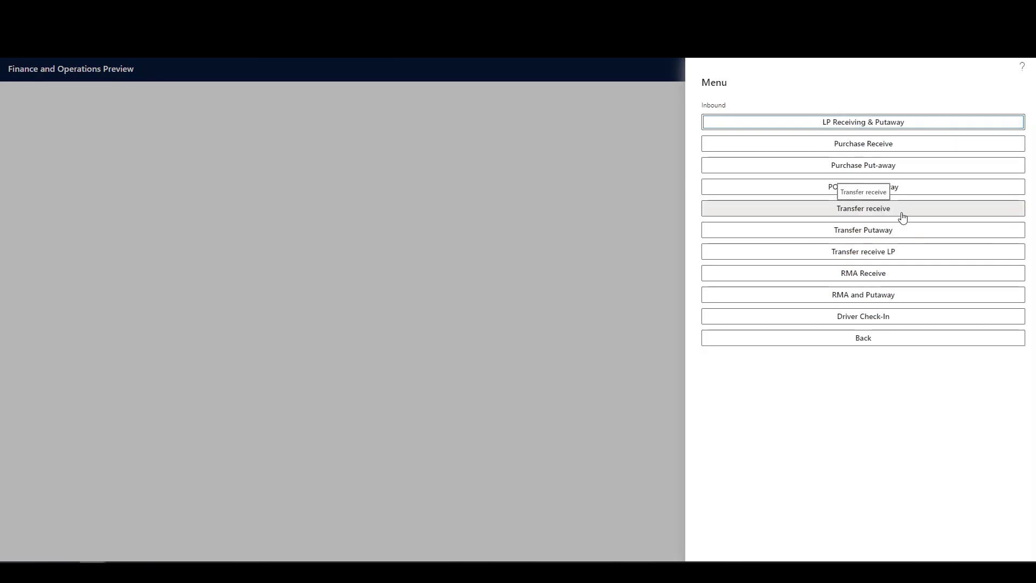
# Receive license plate USMF-000000216 with Transfer receive LP, confirming the pick from RECV and the put to location 01A01R1S1B.
pyautogui.click(867, 259)
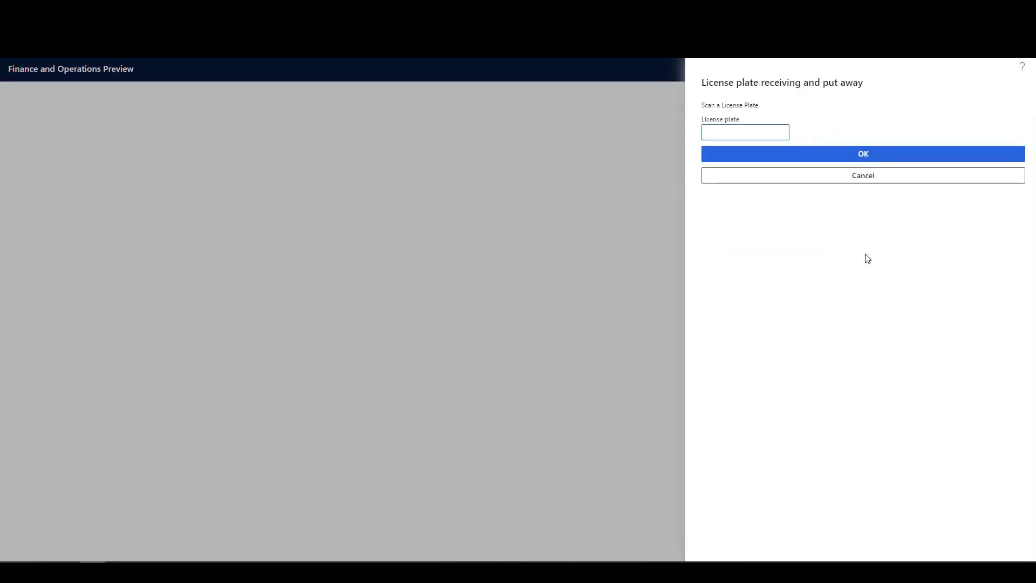
pyautogui.click(768, 125)
pyautogui.hotkey('ctrl', 'v')
pyautogui.click(867, 154)
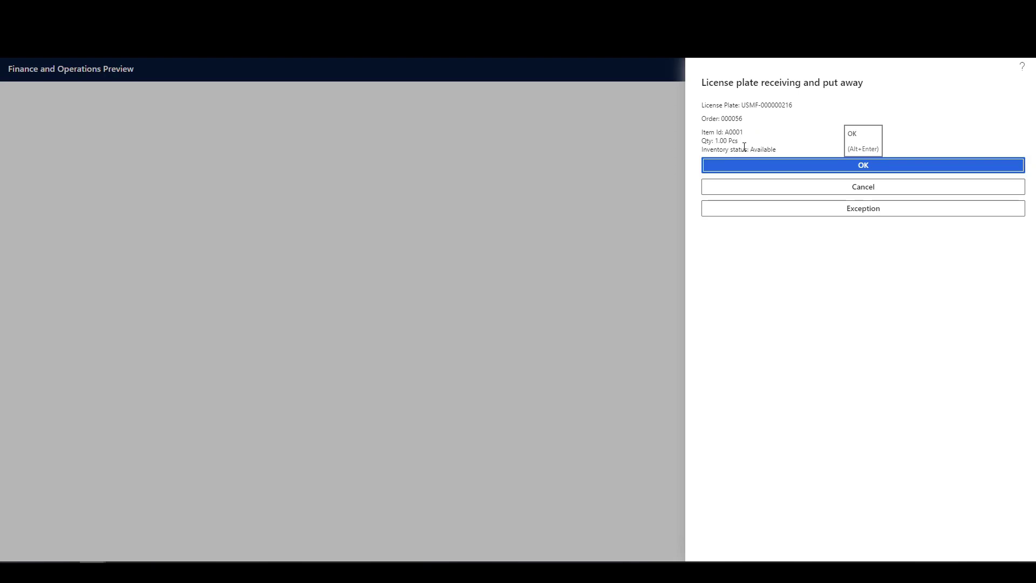
pyautogui.click(865, 167)
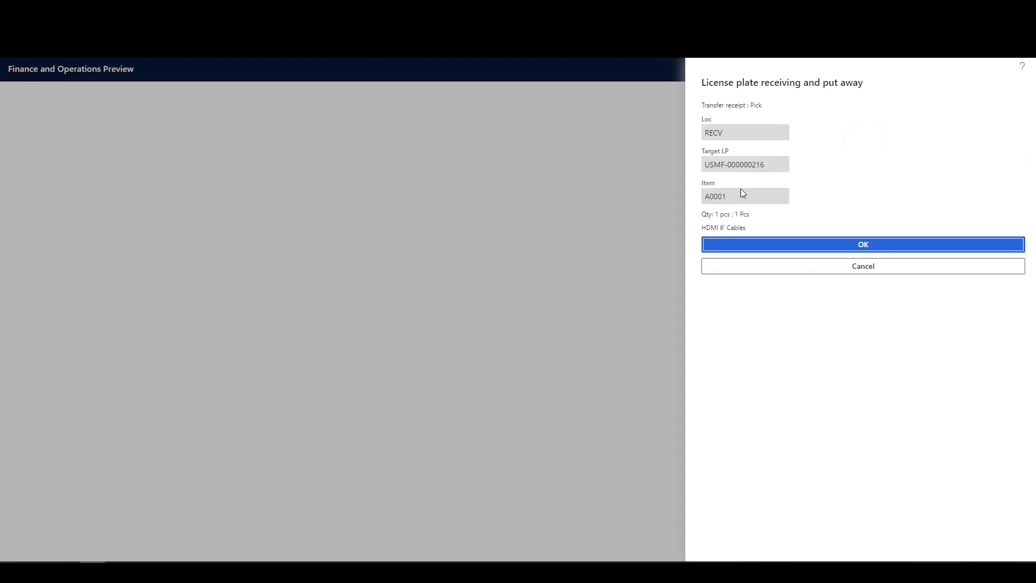
pyautogui.click(876, 243)
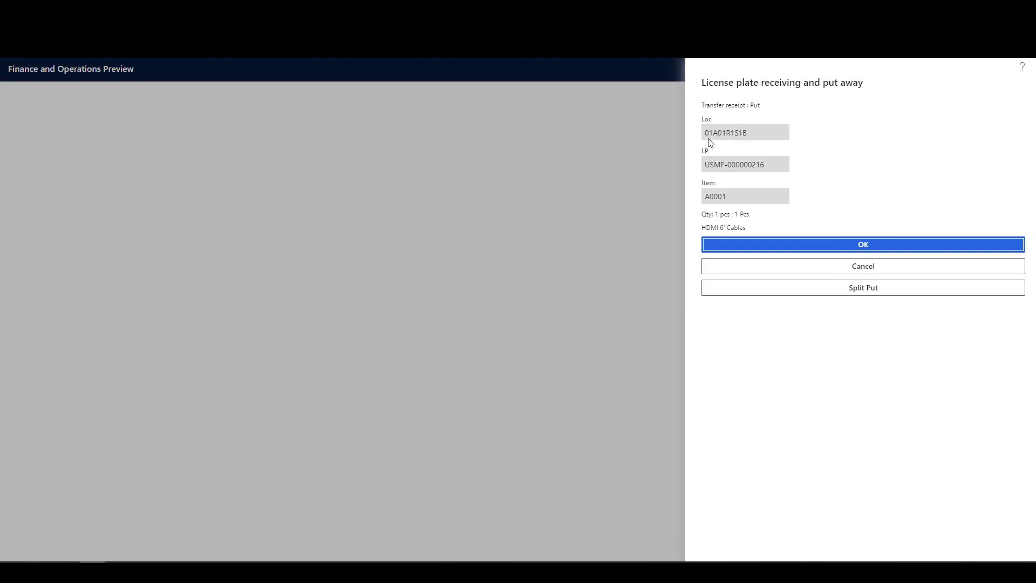
pyautogui.click(866, 244)
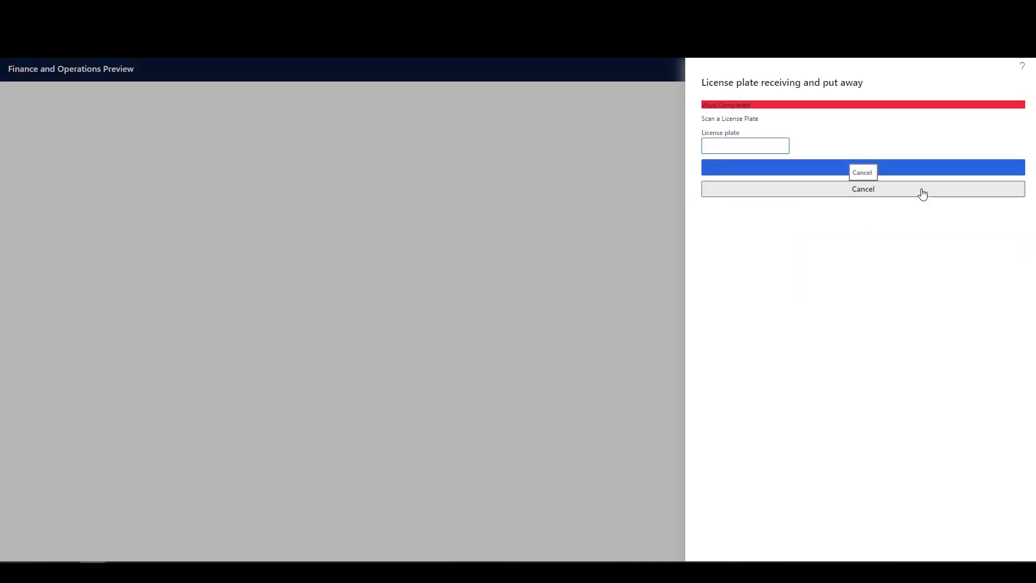
pyautogui.click(923, 194)
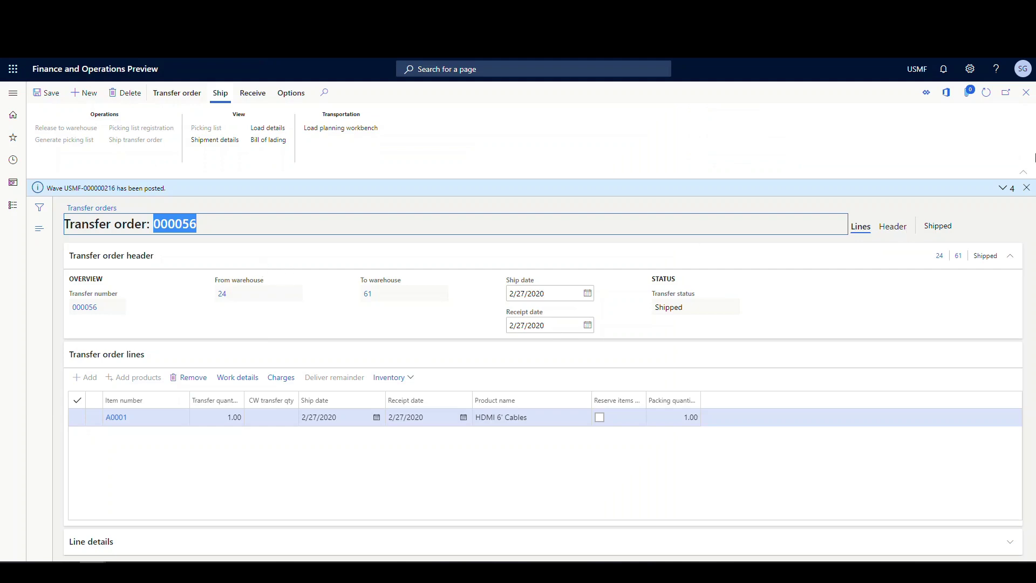
# Refresh the transfer order to check its transfer status.
pyautogui.click(989, 95)
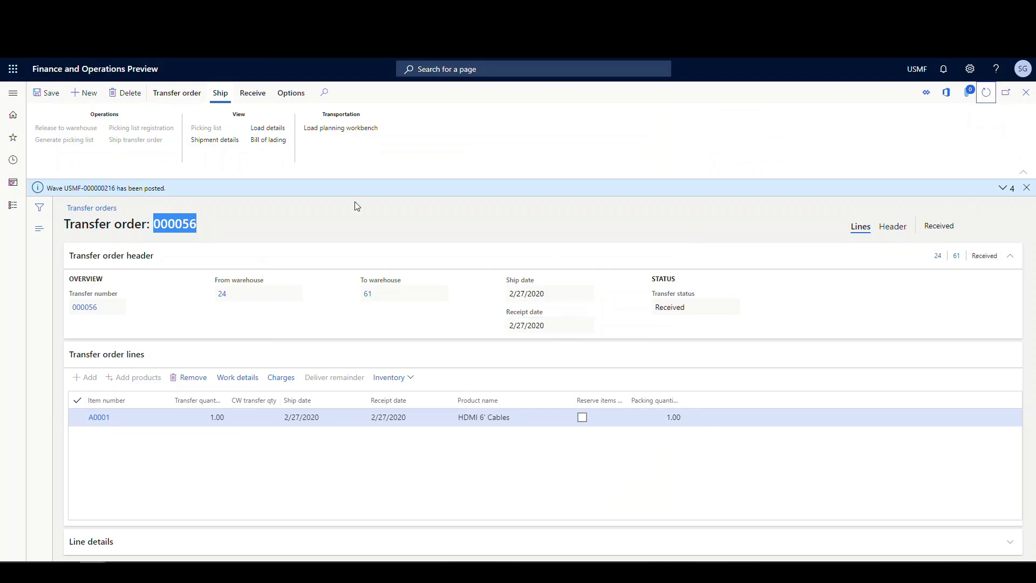
pyautogui.click(349, 225)
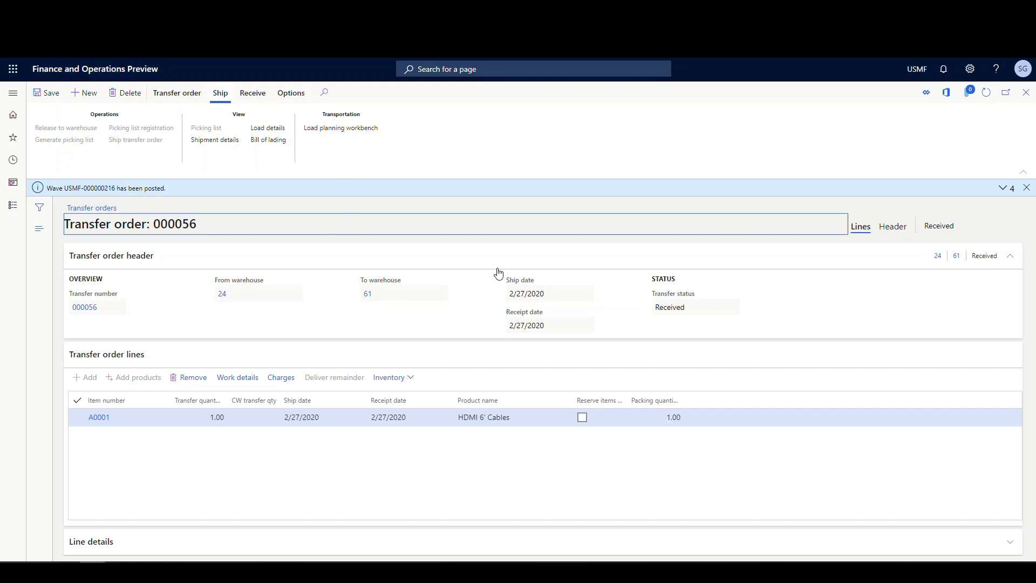